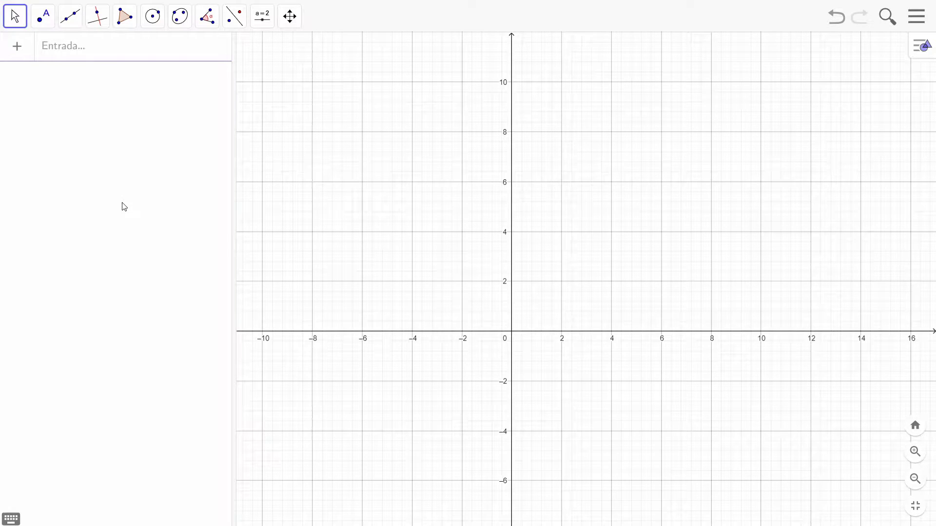
Plot the exponential function y = 2^x.
click(86, 55)
text(y )
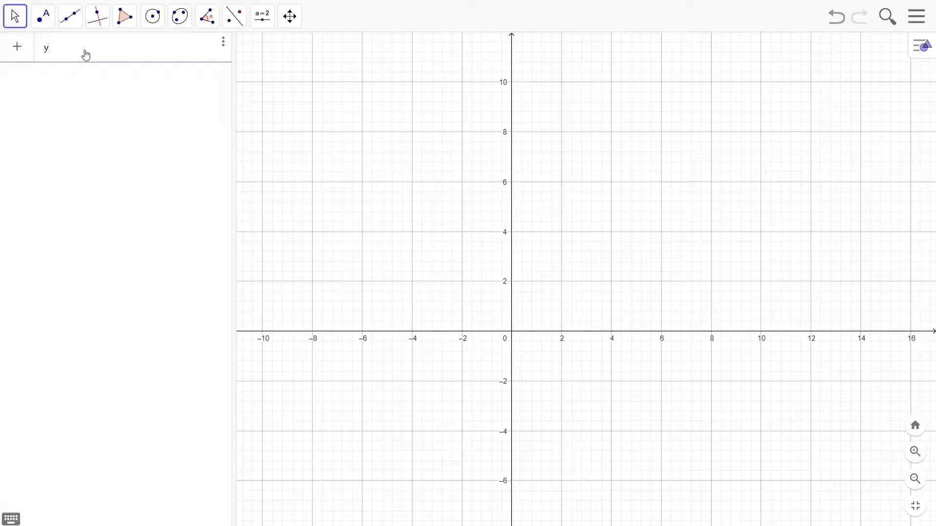
text(= 2)
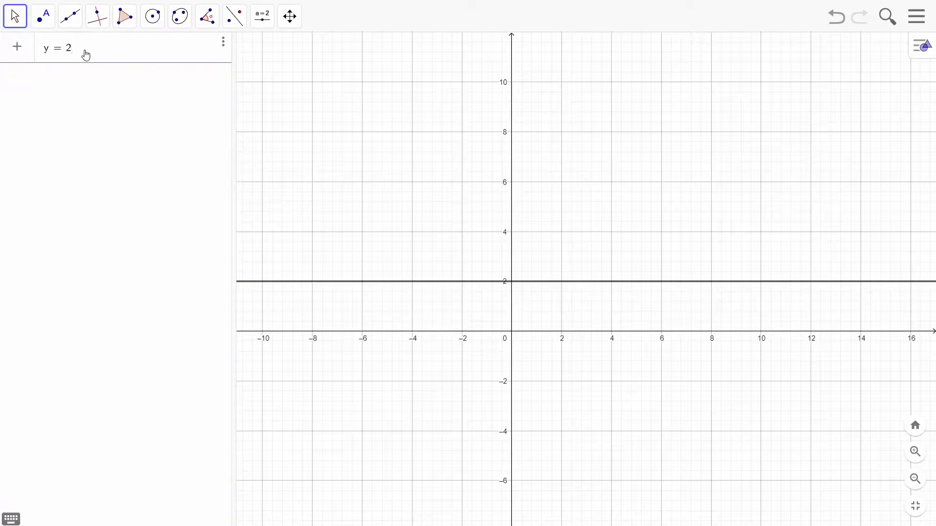
text(^x)
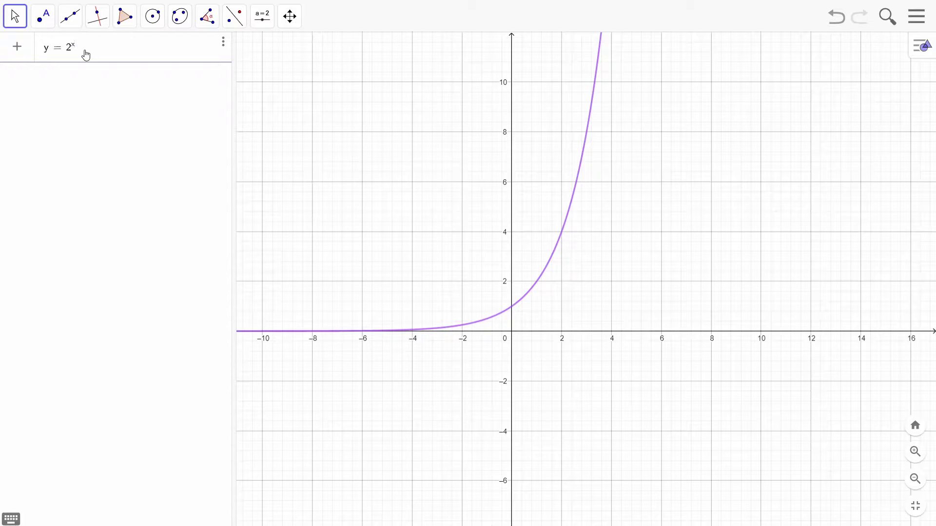
key(Return)
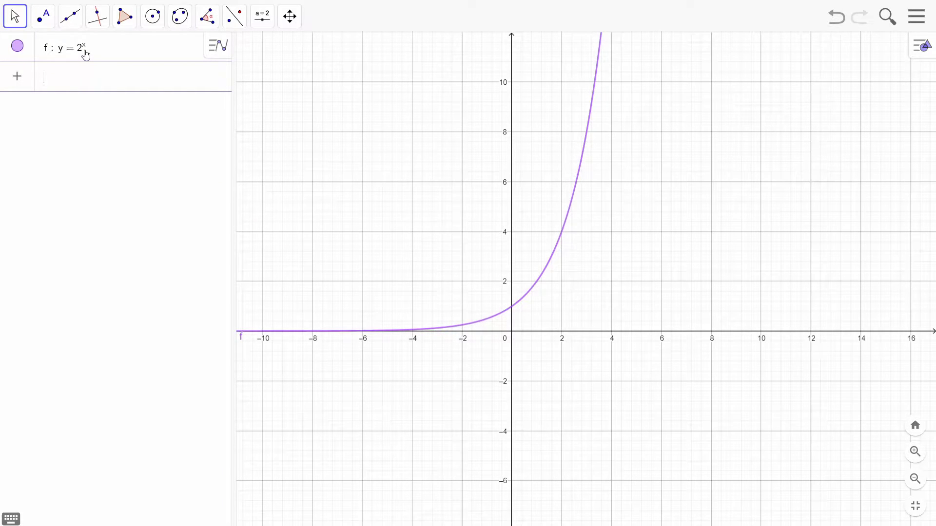
Plot the base-2 logarithm function y = log2(x) using the built-in log2 function.
text(y = log)
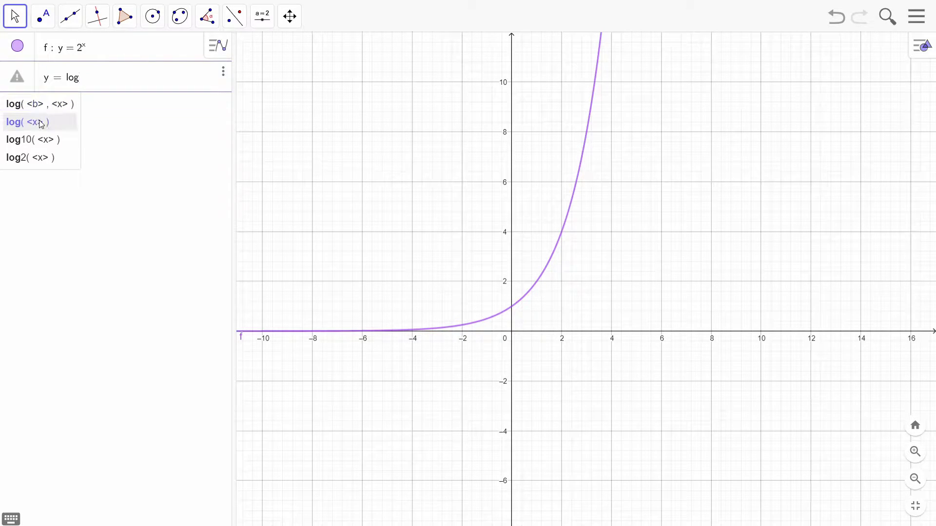
click(25, 159)
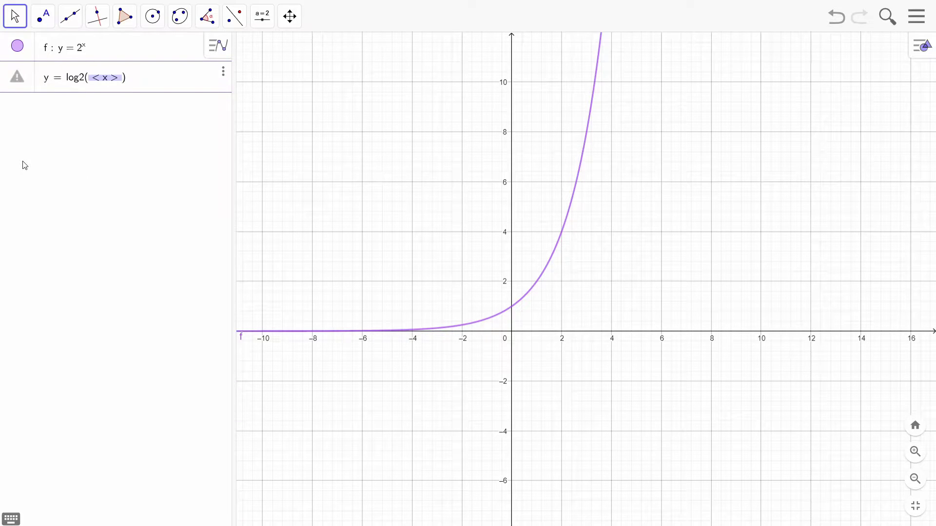
click(117, 81)
key(BackSpace)
key(Return)
key(BackSpace)
key(Return)
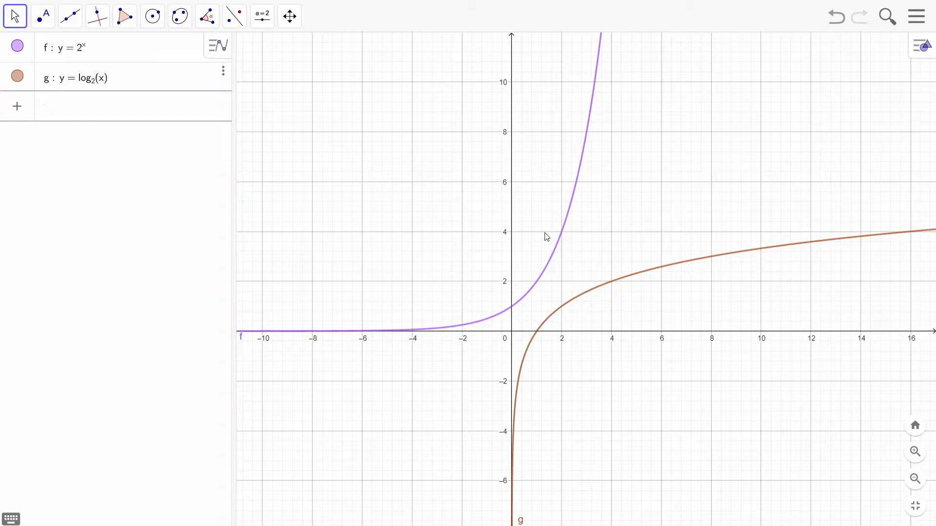
Plot the point (2, 4) on the exponential curve.
drag(718, 321, 664, 364)
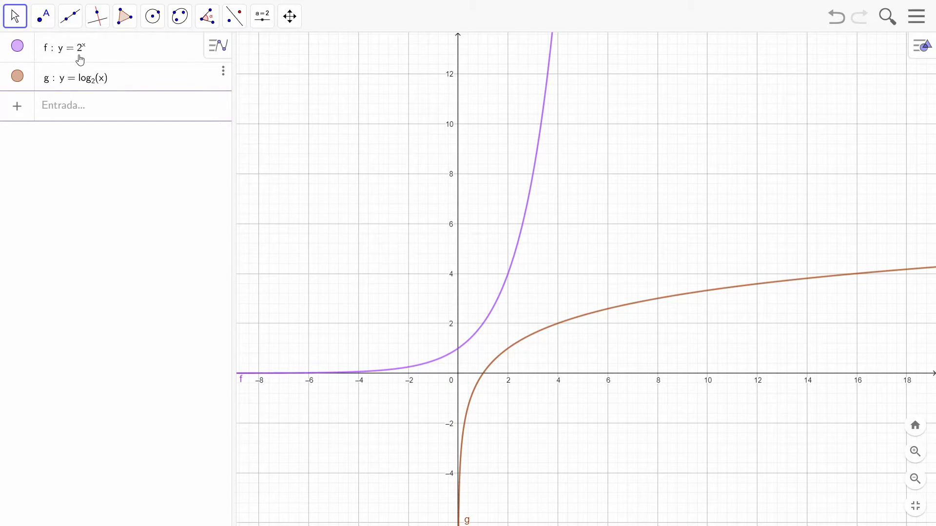
click(64, 112)
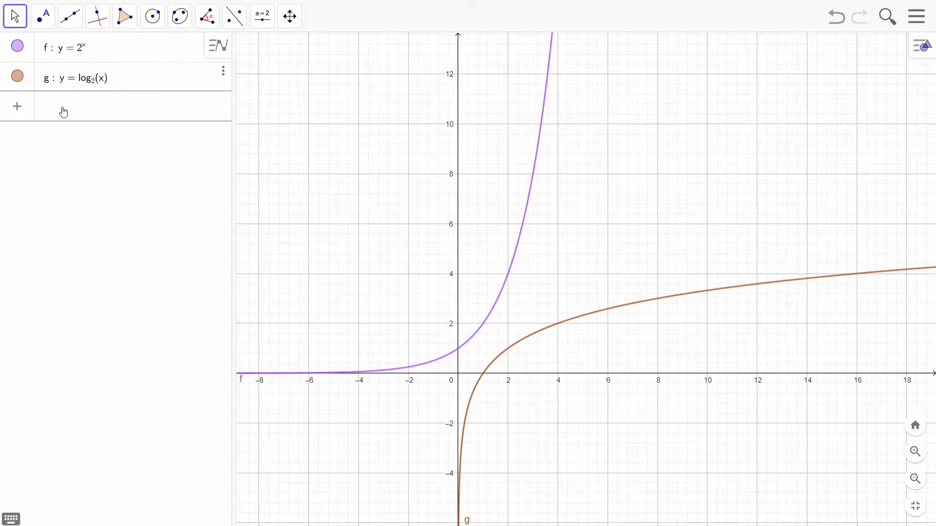
text((2)
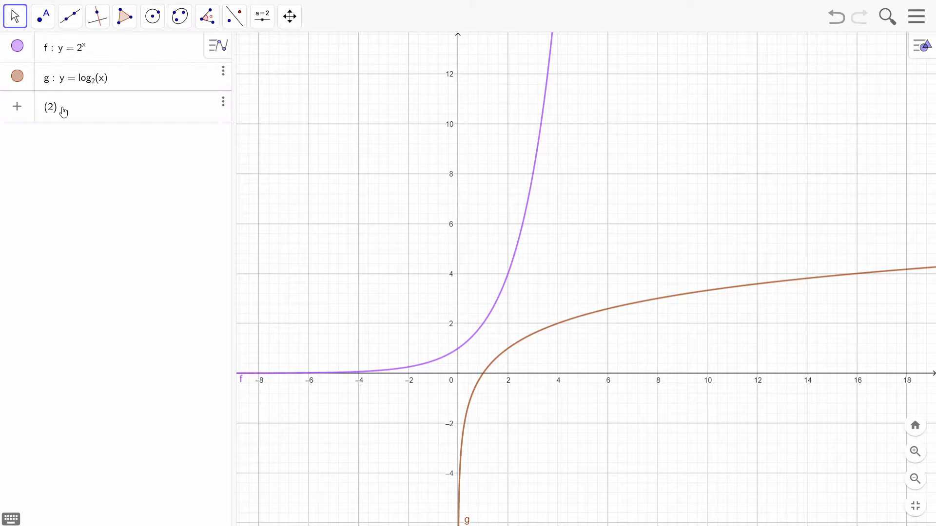
text(, )
text(4)
key(Return)
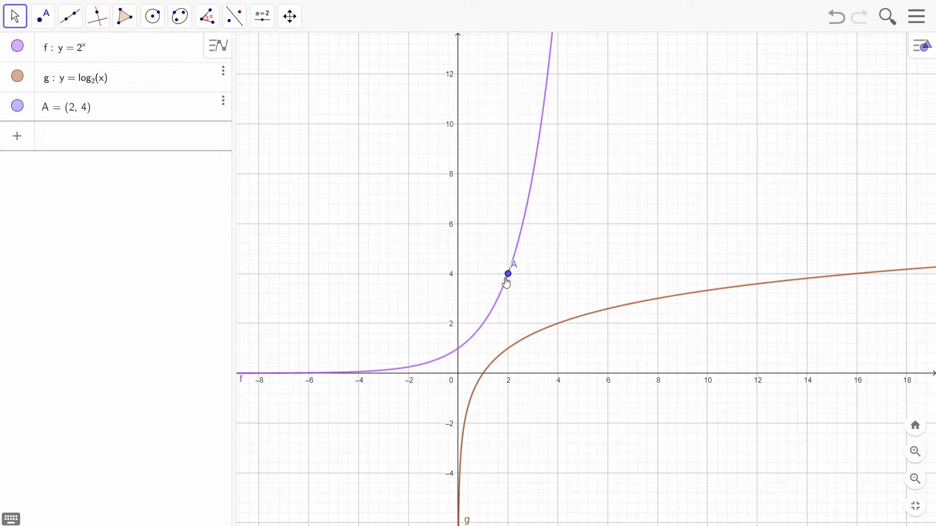
Plot the point (4, 2) on the logarithm curve.
text(()
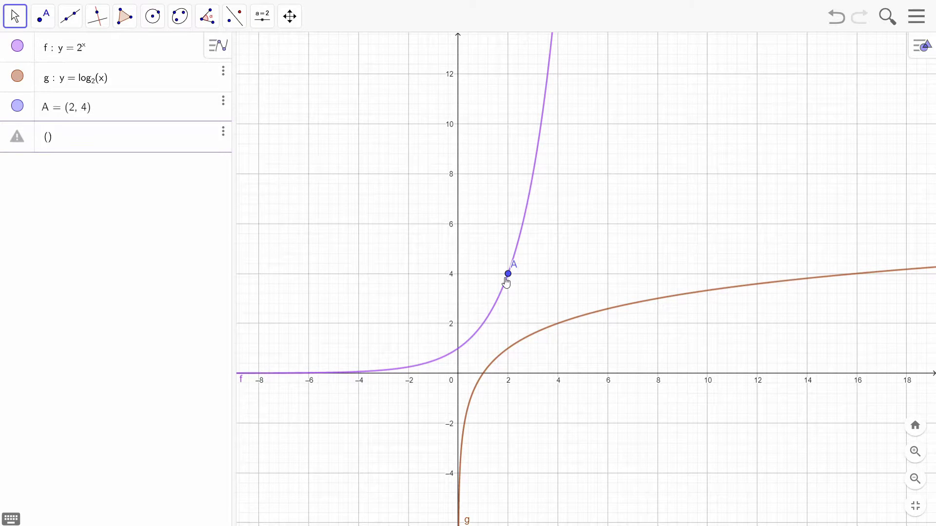
text(4)
text(, )
text(2)
key(Return)
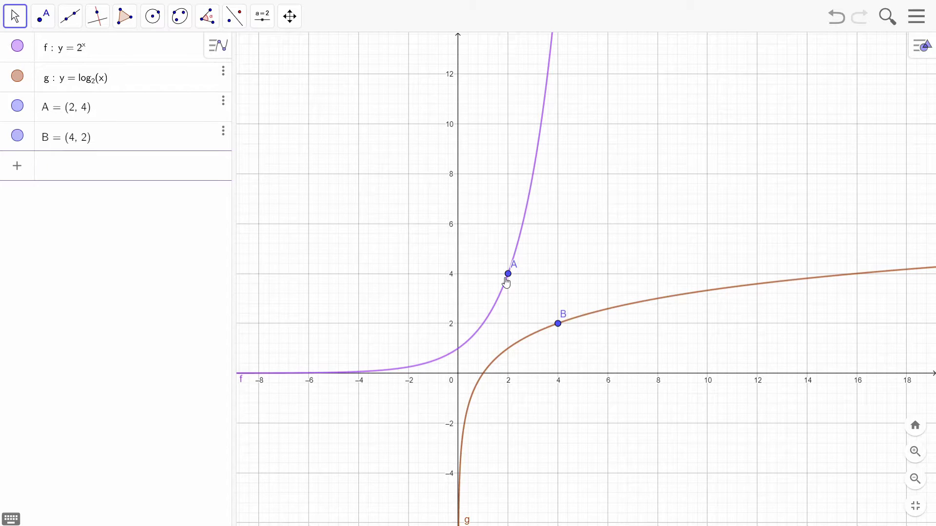
Plot the point (3, 8) on the exponential curve and its mirrored point (8, 3) on the logarithm curve.
text(()
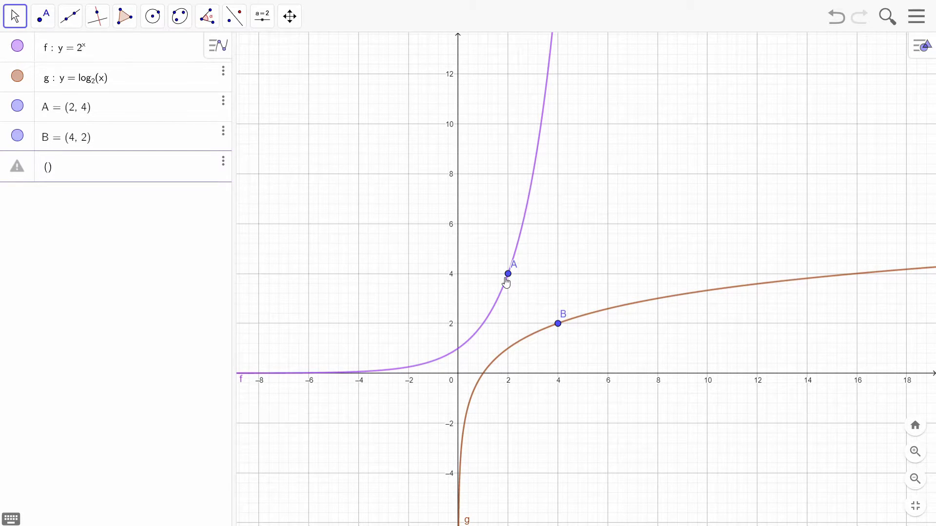
text(3, 8)
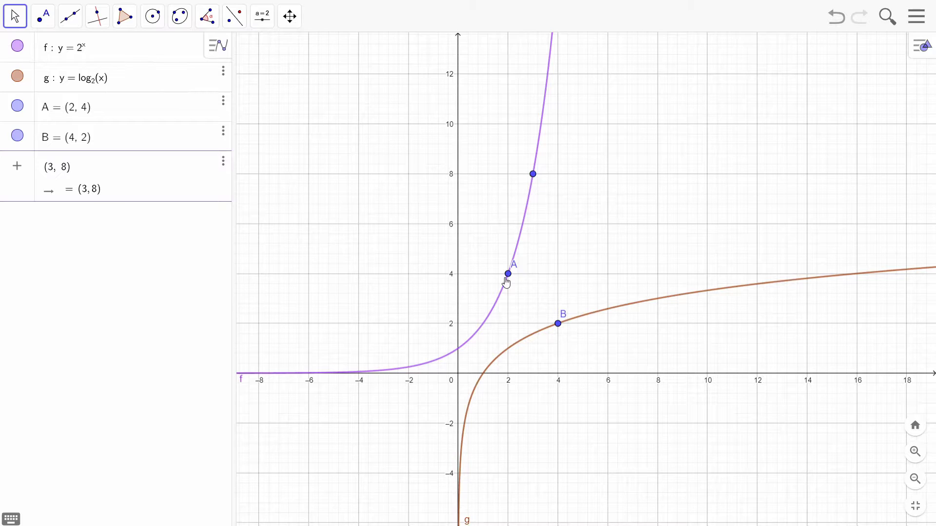
key(Return)
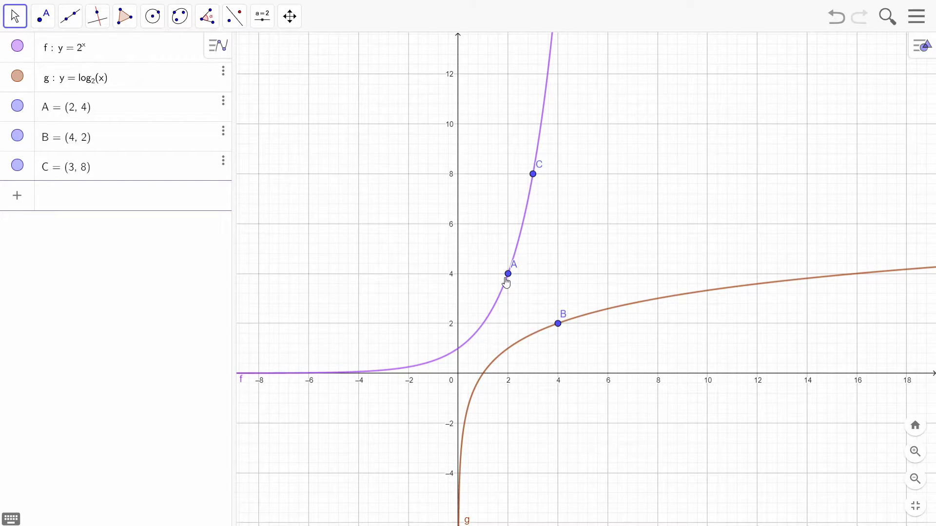
text(()
text(8, 3)
key(Return)
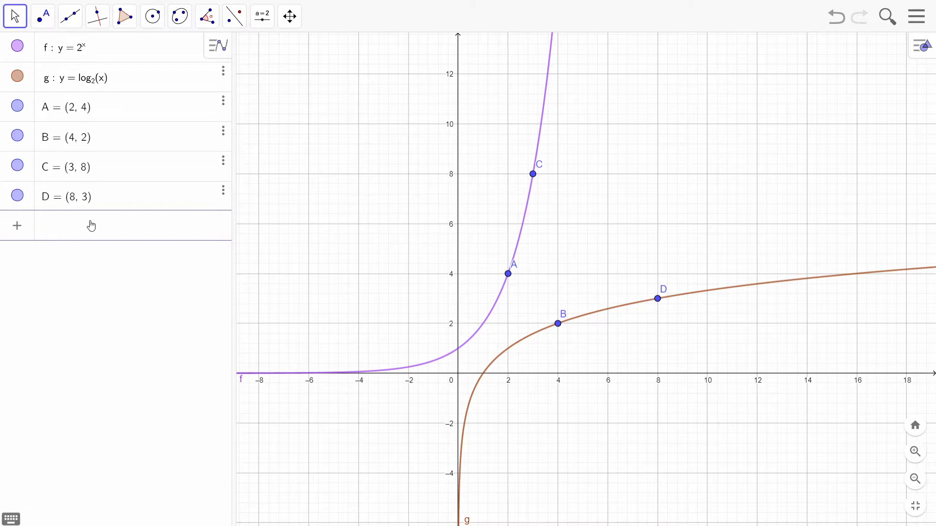
Plot the line y = x and create four number sliders named a, b, c and d.
text(y = x)
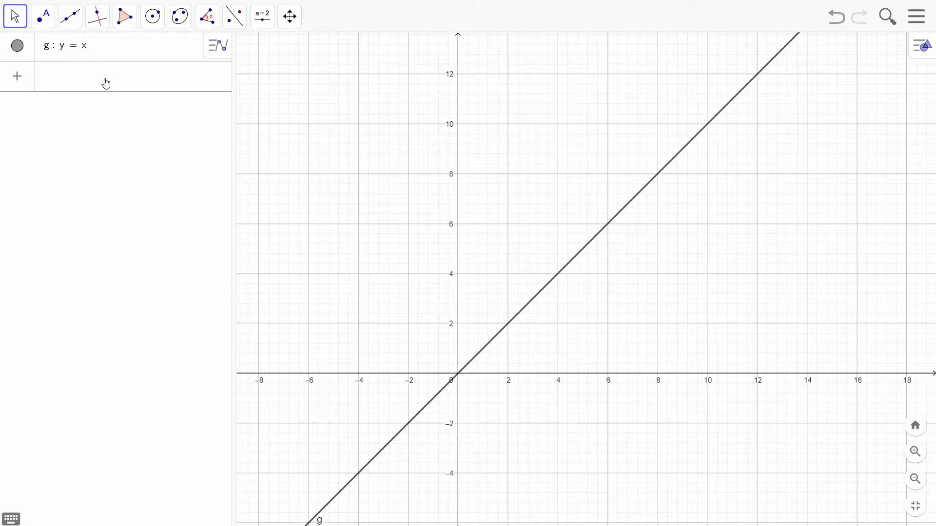
text(y =)
key(BackSpace)
key(BackSpace)
text(a)
key(Return)
text(b)
key(Return)
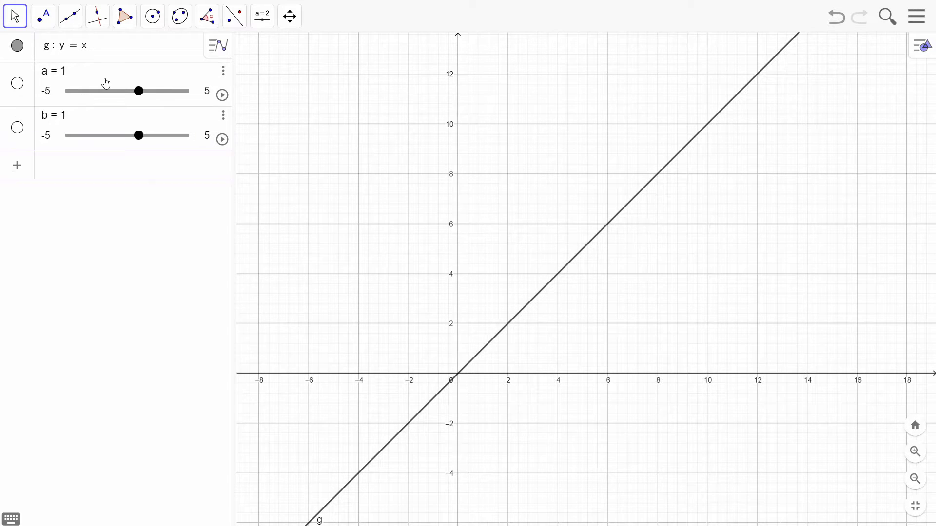
text(c =)
key(Return)
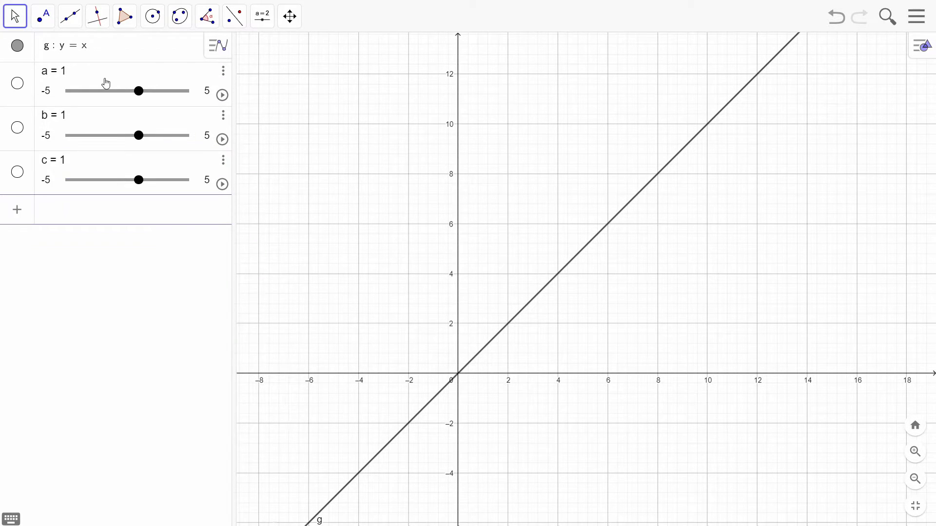
text(d =)
key(Return)
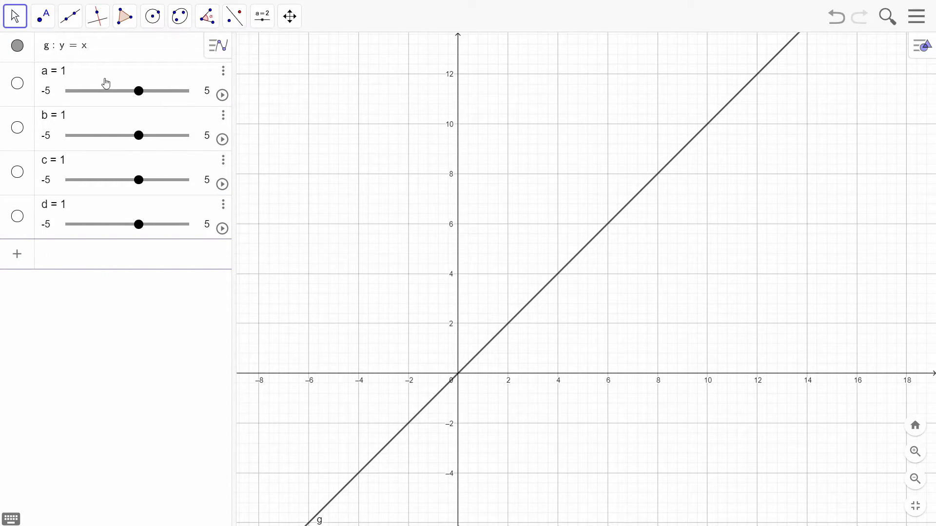
Plot the exponential function y = a^x and set slider a to 2.
text(y = a)
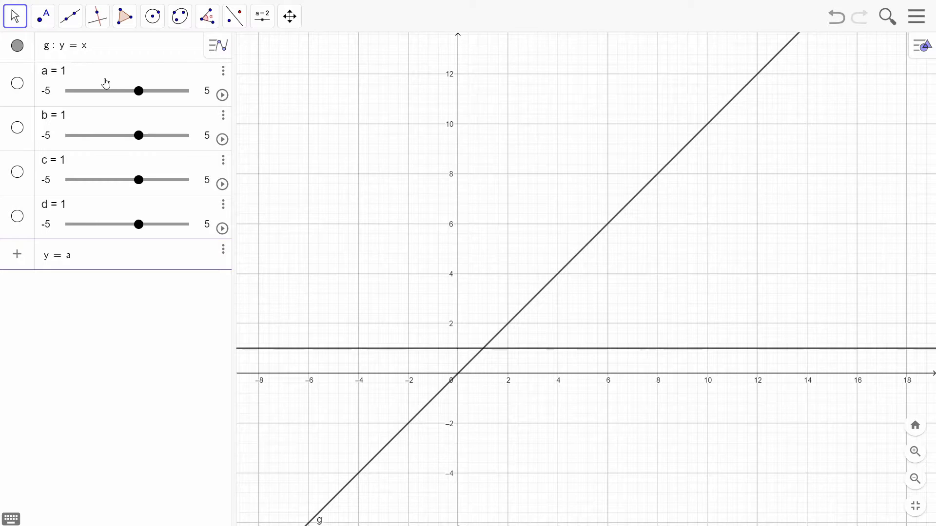
text(^x)
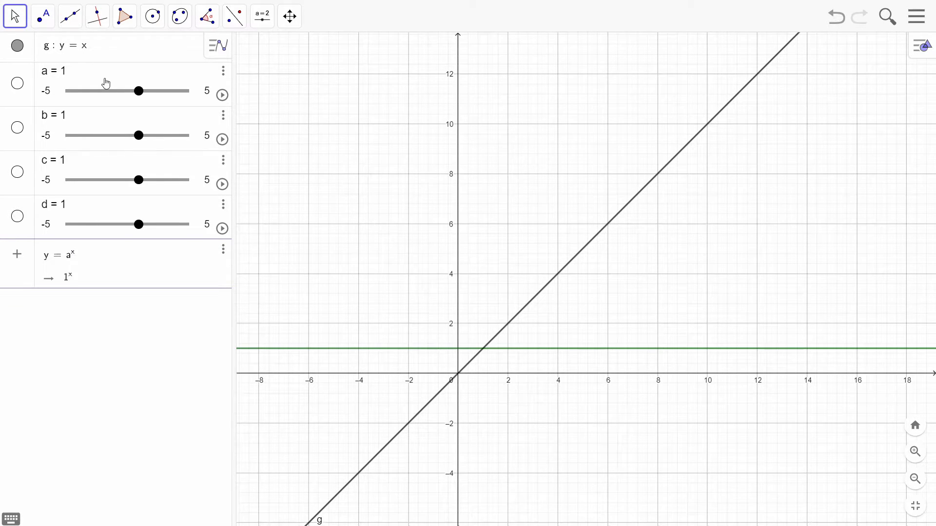
key(Return)
drag(140, 92, 151, 93)
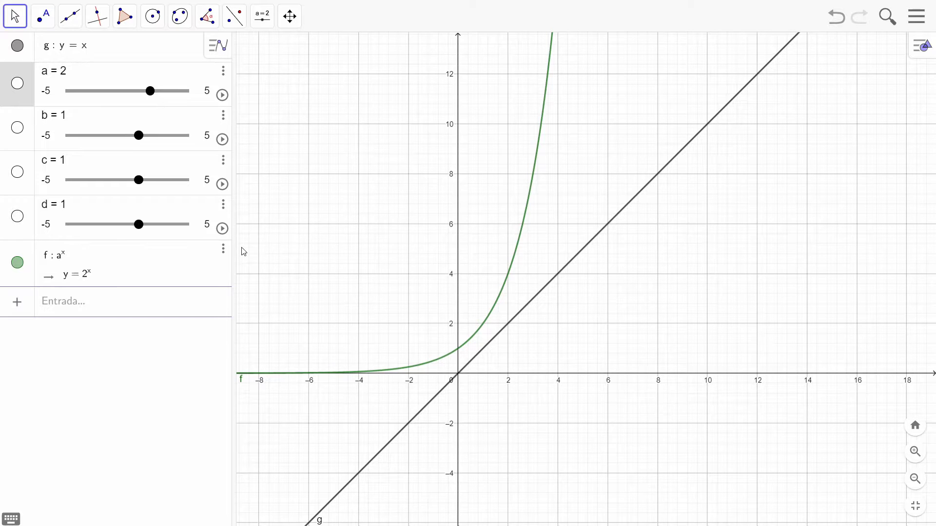
Plot the logarithm function y = b·log(a, x) + c, using slider a as its base.
click(101, 310)
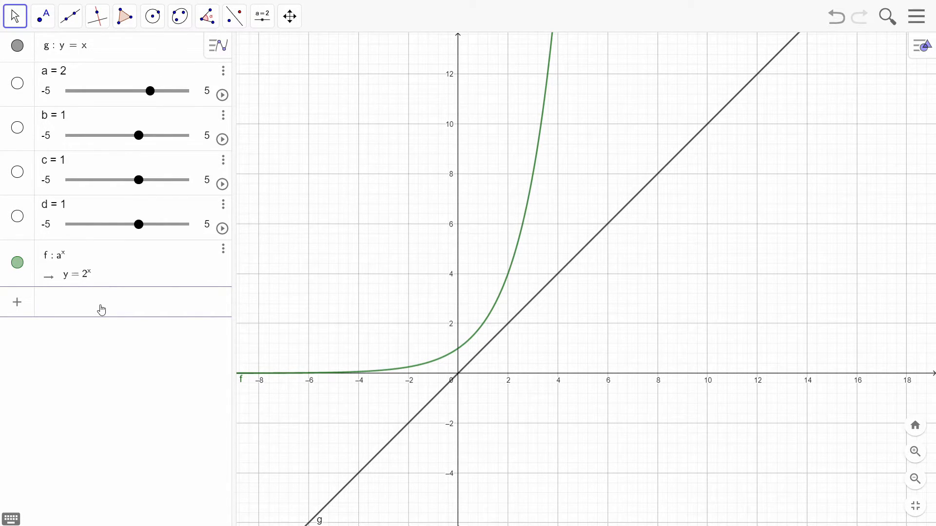
text(y=)
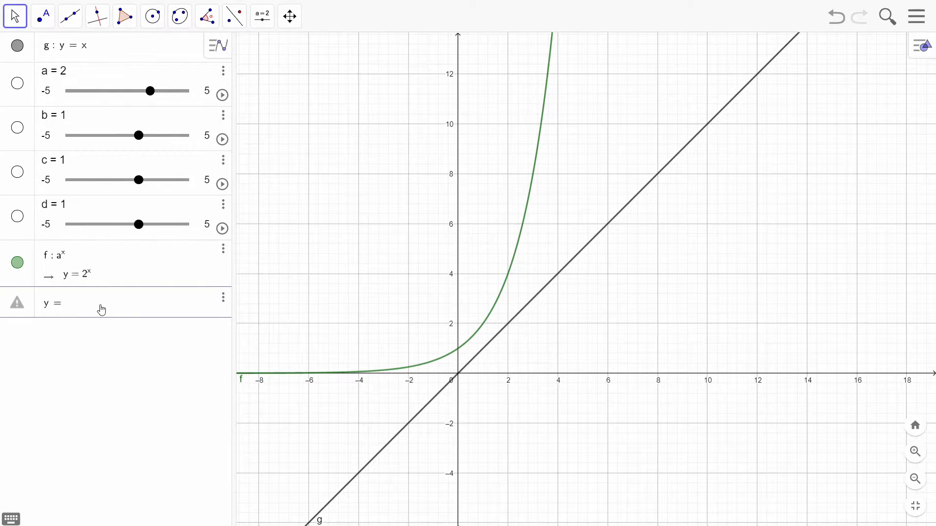
text(b)
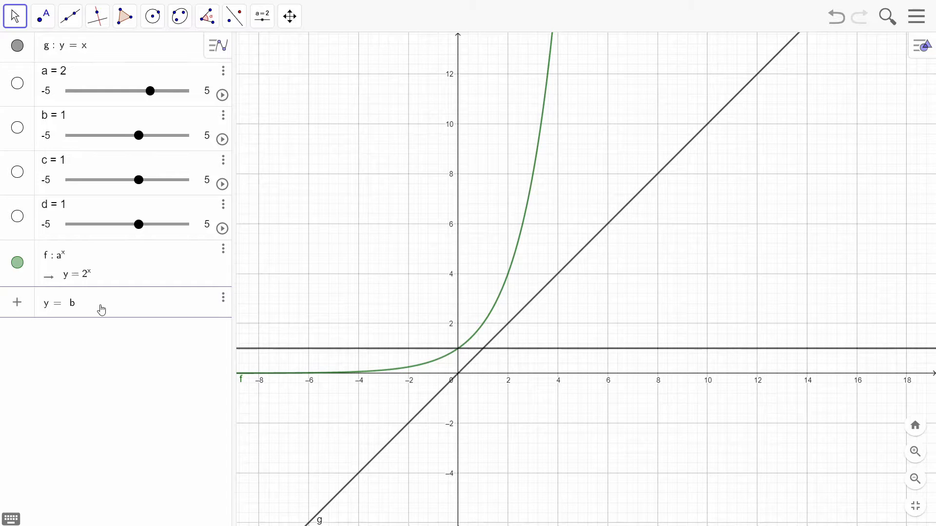
text(*log)
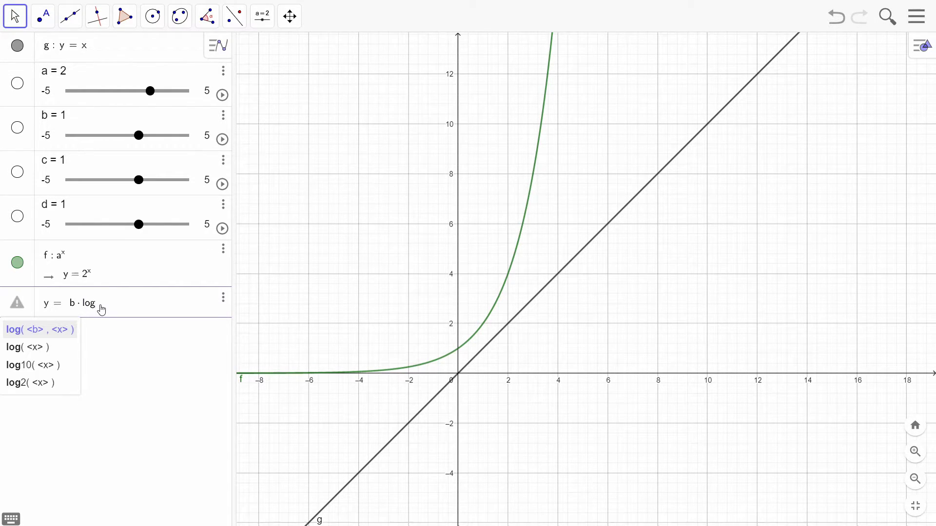
click(47, 330)
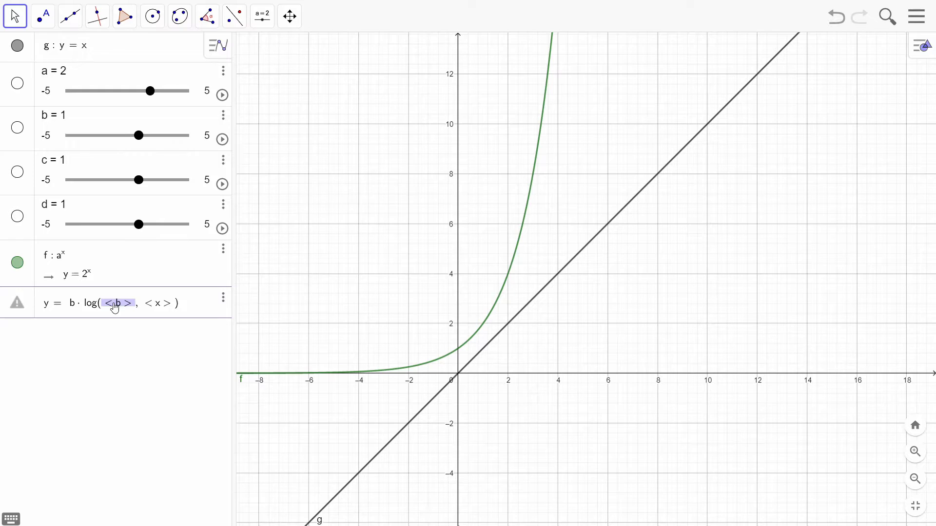
text(a, )
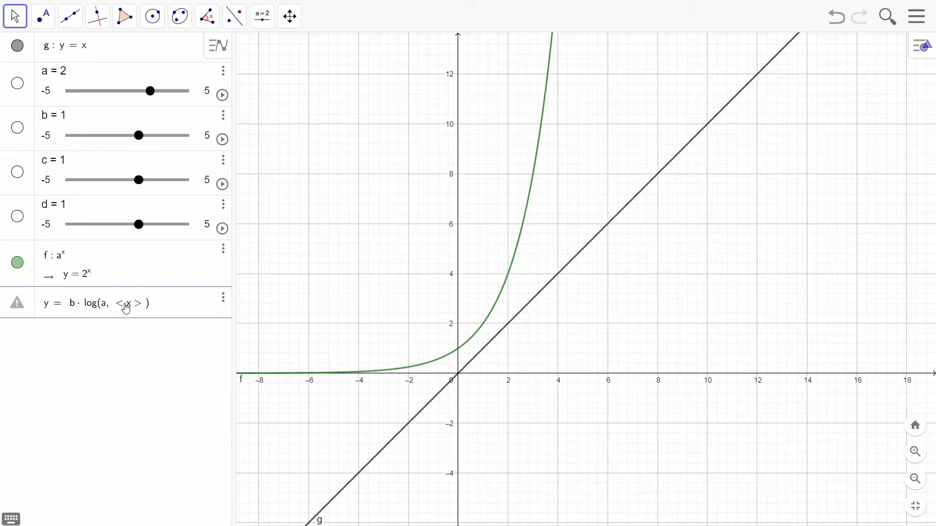
text(x)
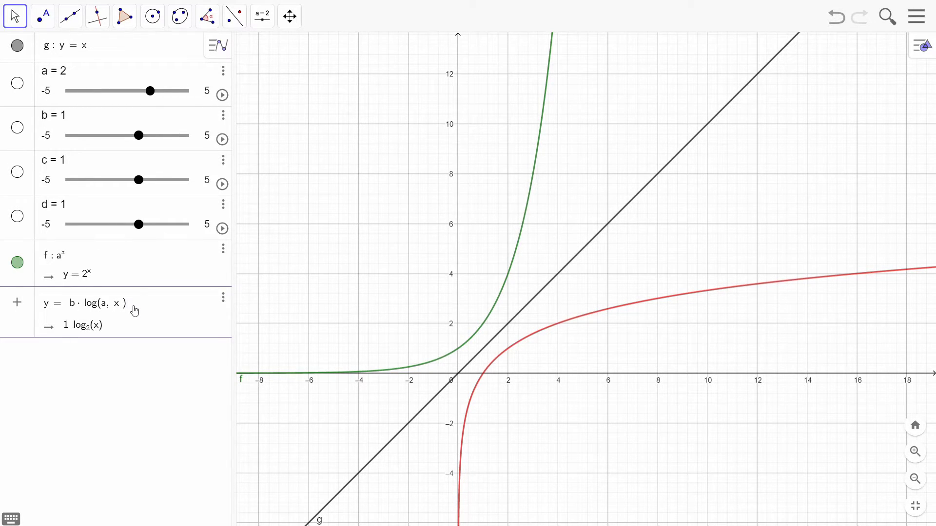
text(+c)
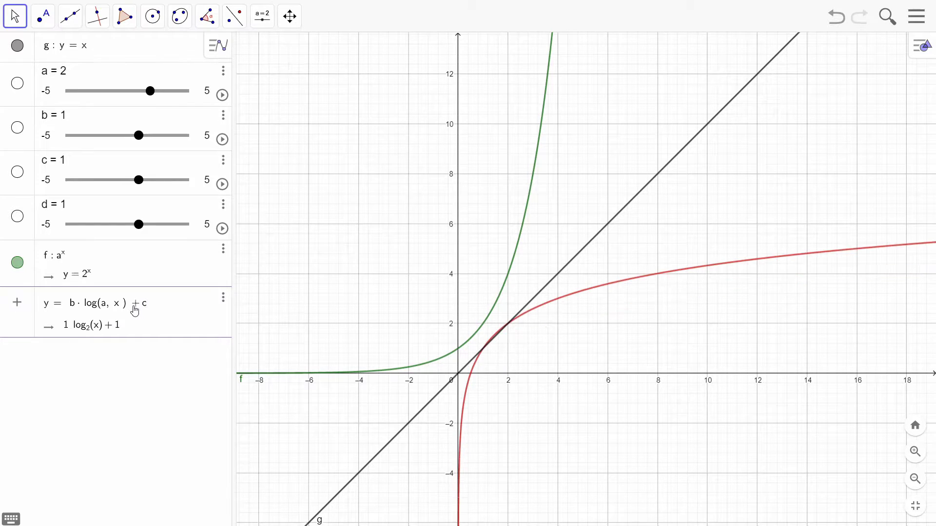
key(Return)
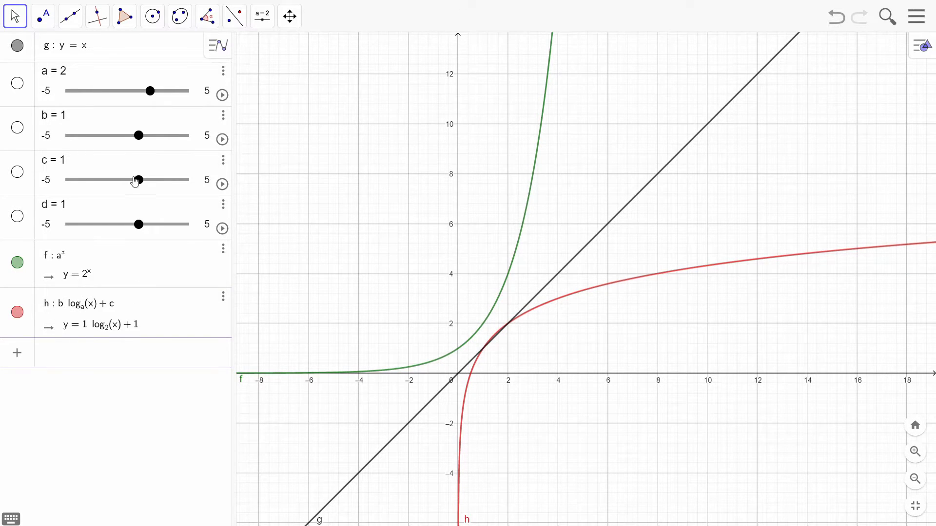
Delete the unused slider d and set slider c to 0.
click(223, 204)
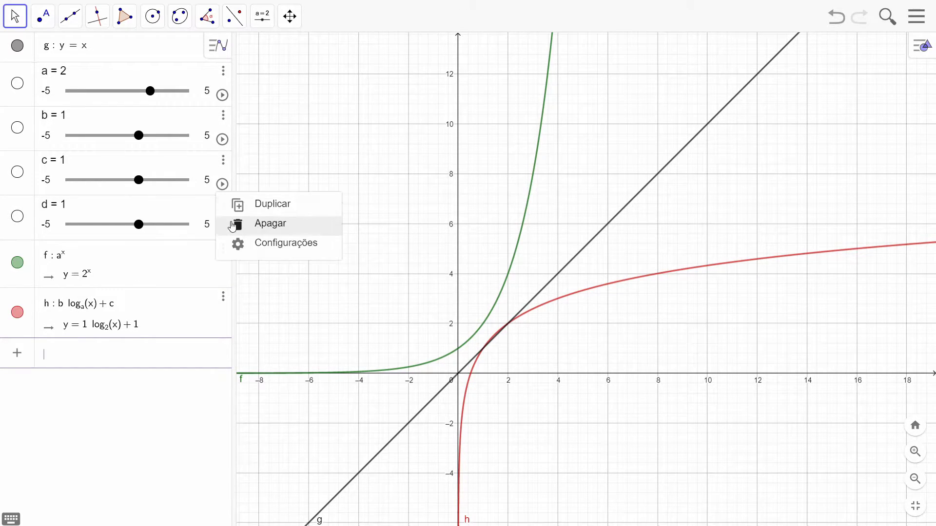
click(236, 223)
drag(138, 182, 130, 183)
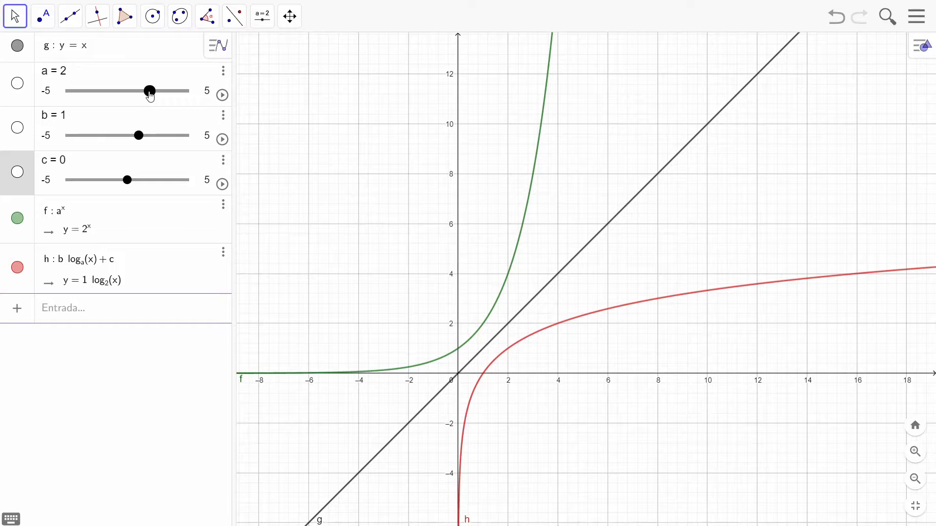
Vary slider a up to about 2.6 and return it to 2 to change both curves' base.
drag(151, 97, 159, 98)
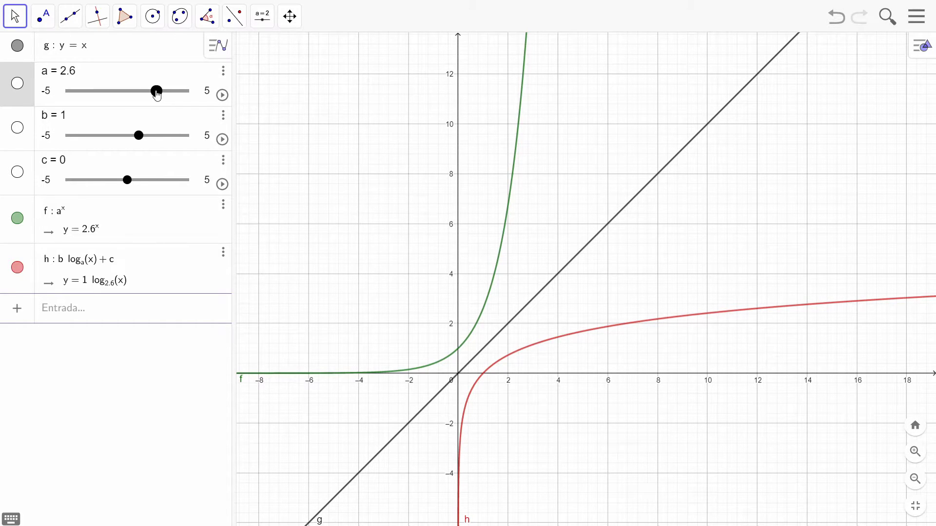
mouse_move(159, 96)
mouse_down()
mouse_move(168, 99)
mouse_move(151, 97)
mouse_up()
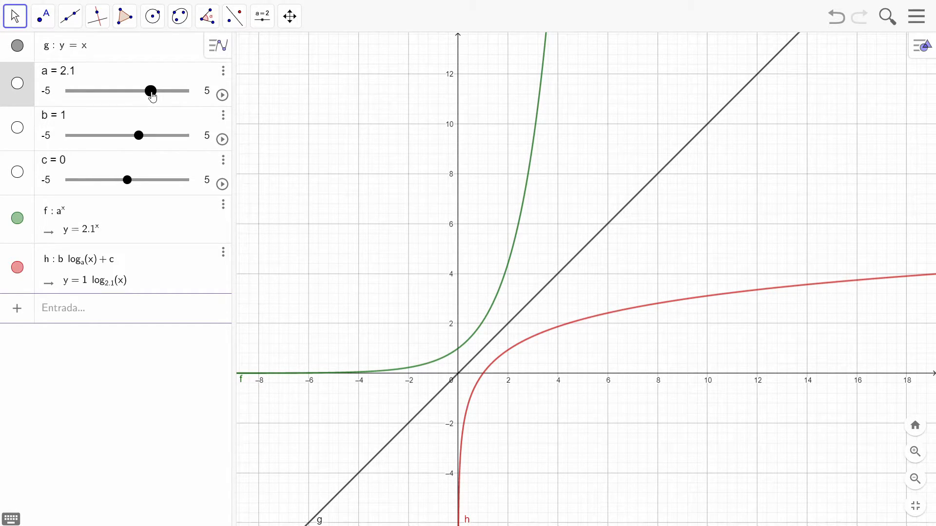
mouse_move(152, 95)
mouse_down()
mouse_move(164, 95)
mouse_move(151, 98)
mouse_up()
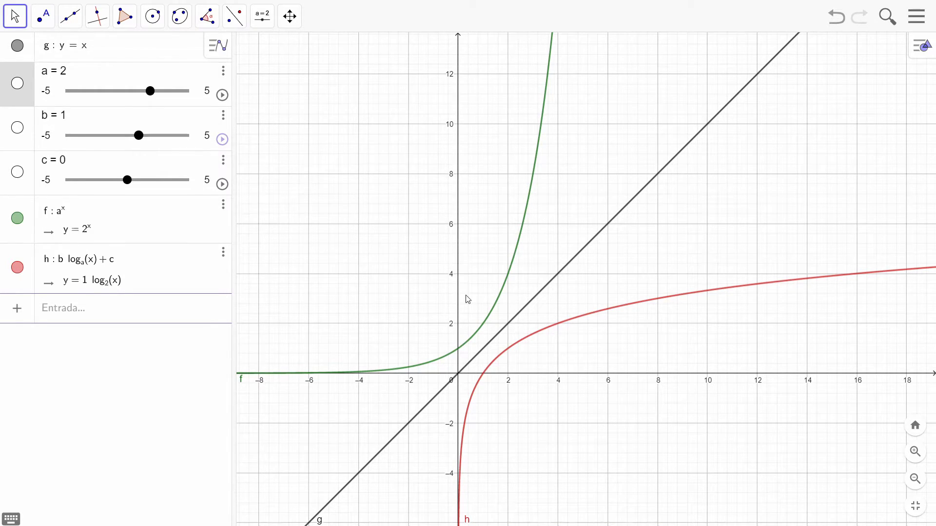
Set slider a to 2.7 for the exponential and logarithmic curves.
drag(382, 261, 373, 172)
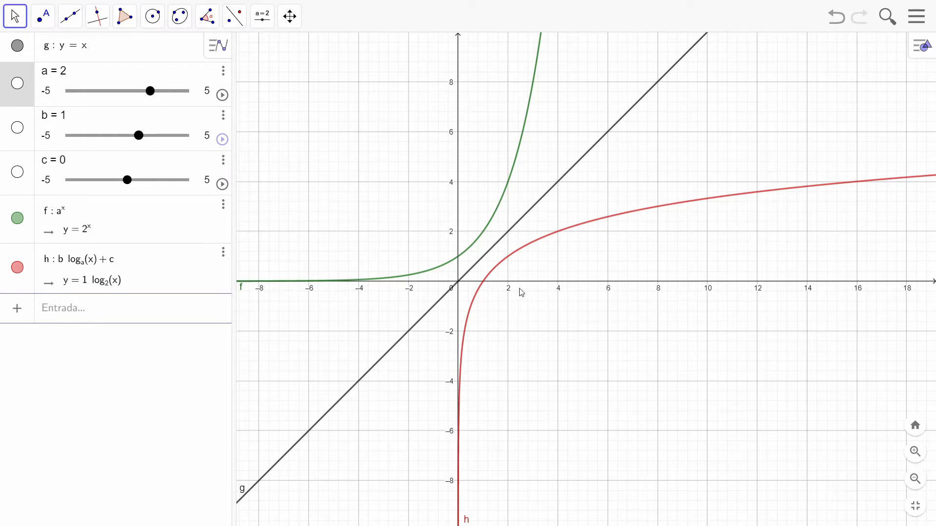
drag(271, 197, 276, 249)
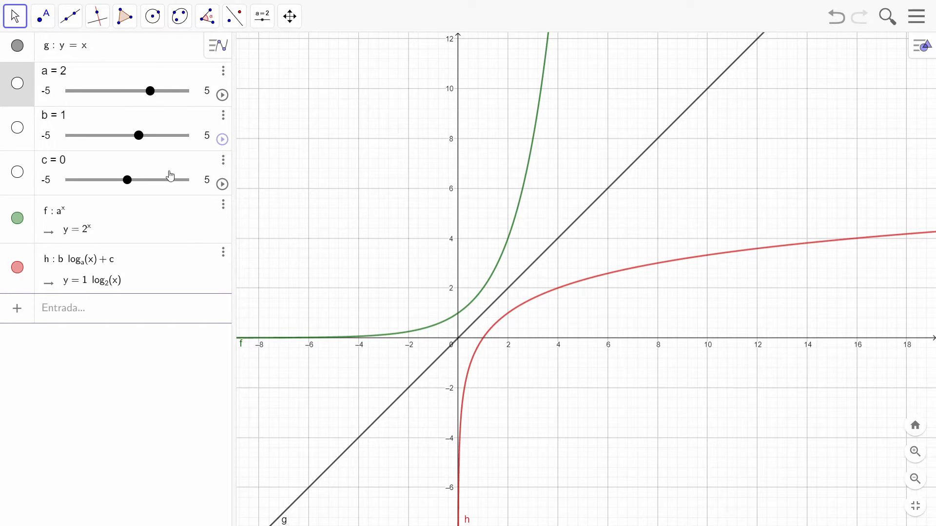
drag(149, 95, 160, 100)
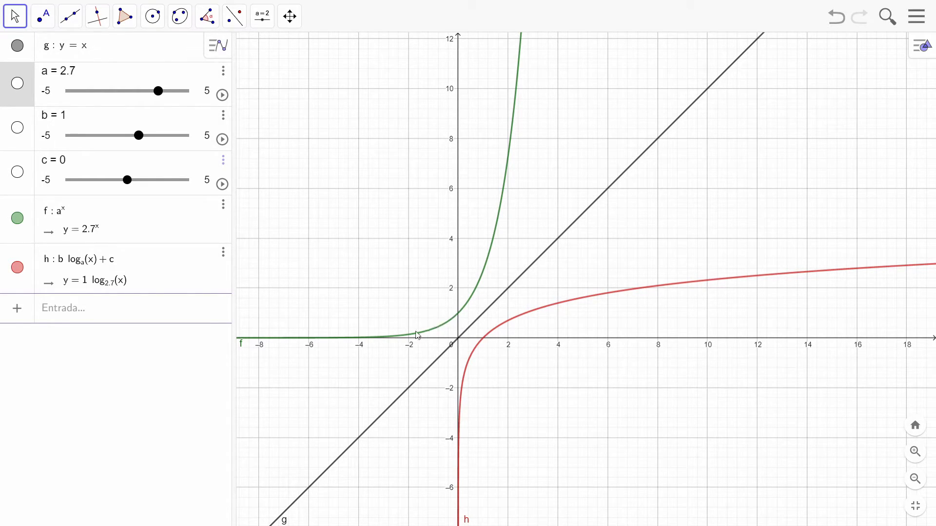
Lower slider a through 0.7 and 0.6 to 0.5 to graph both functions with a base below 1.
click(915, 452)
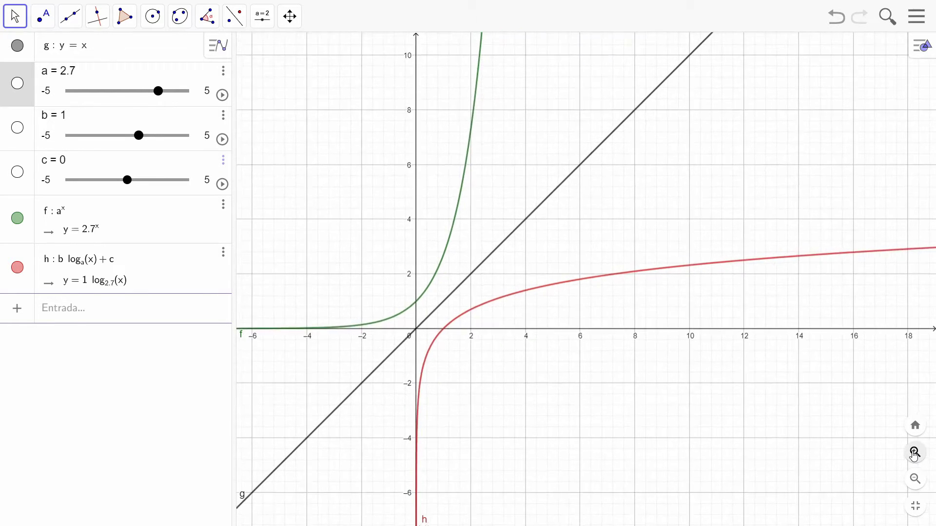
drag(429, 379, 690, 369)
click(915, 452)
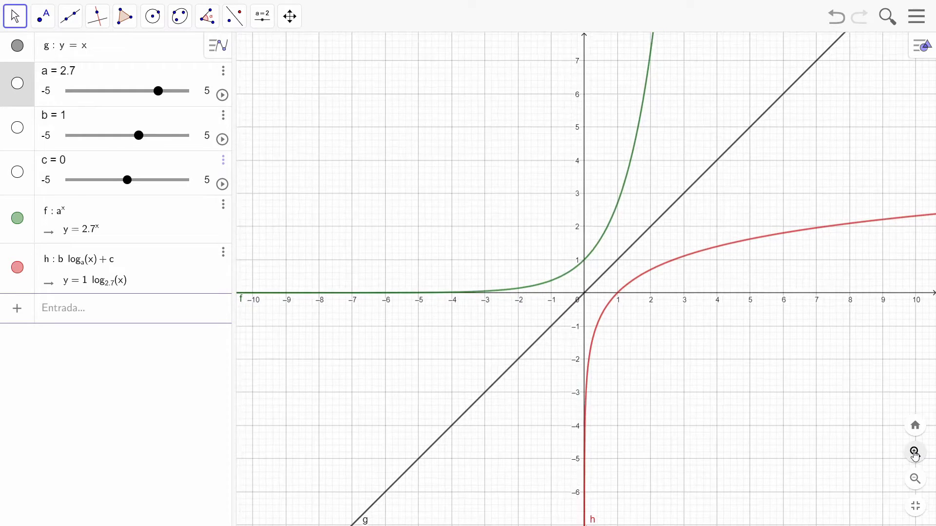
drag(613, 350, 640, 349)
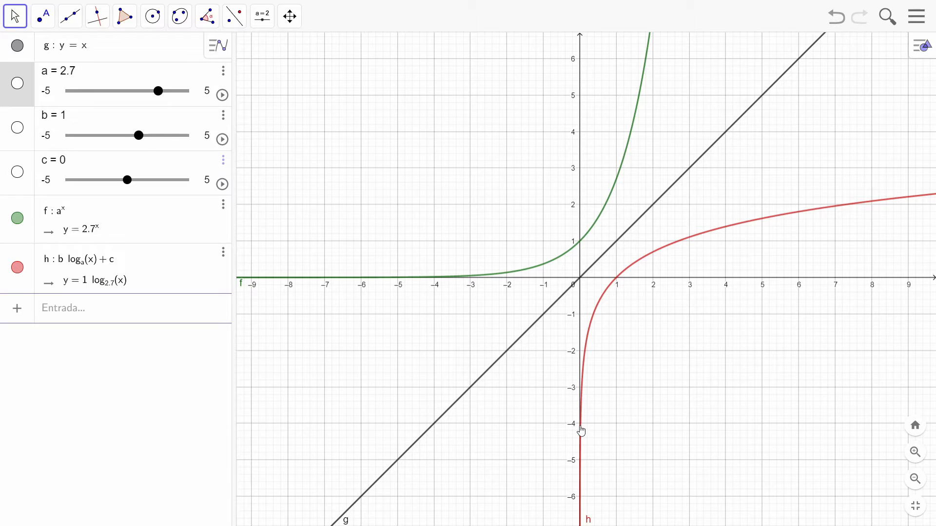
drag(458, 340, 400, 379)
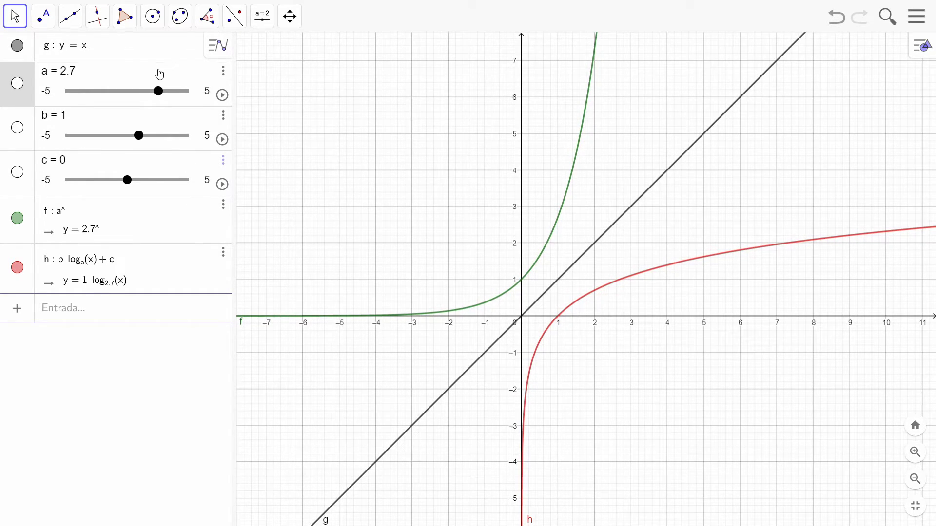
drag(158, 91, 136, 92)
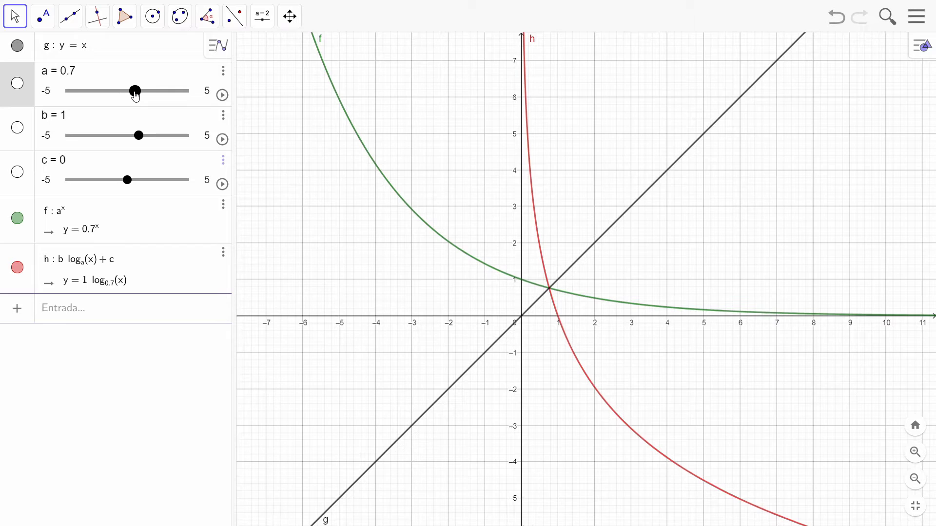
click(135, 96)
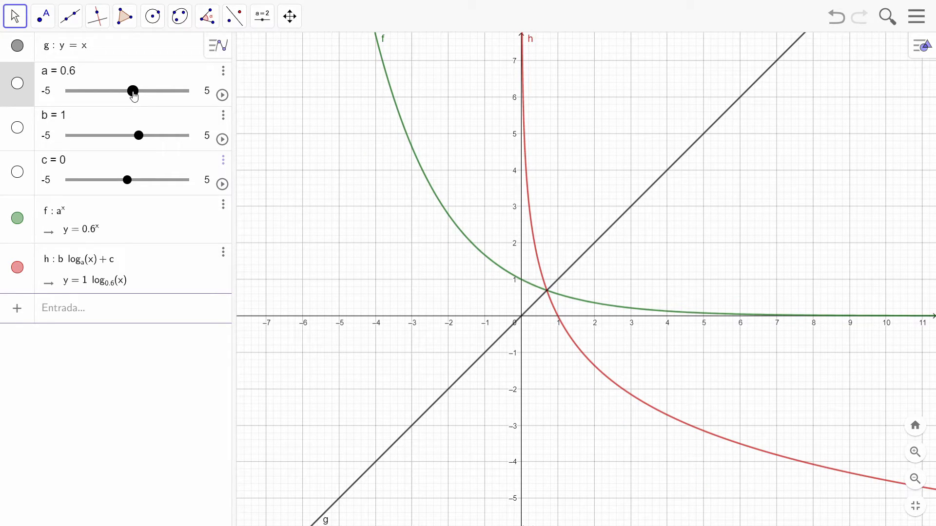
click(135, 96)
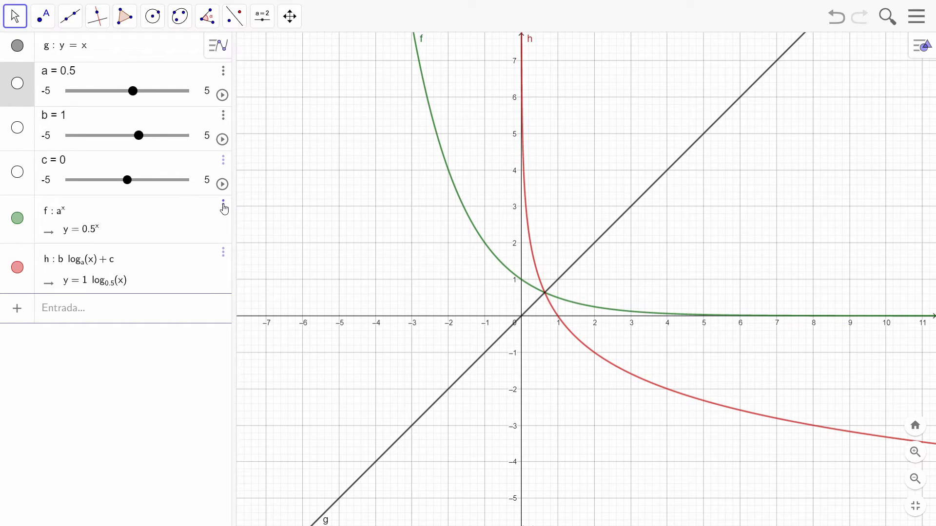
Delete the exponential function a^x and set slider a to 2, keeping slider c at 0.
click(224, 209)
click(232, 244)
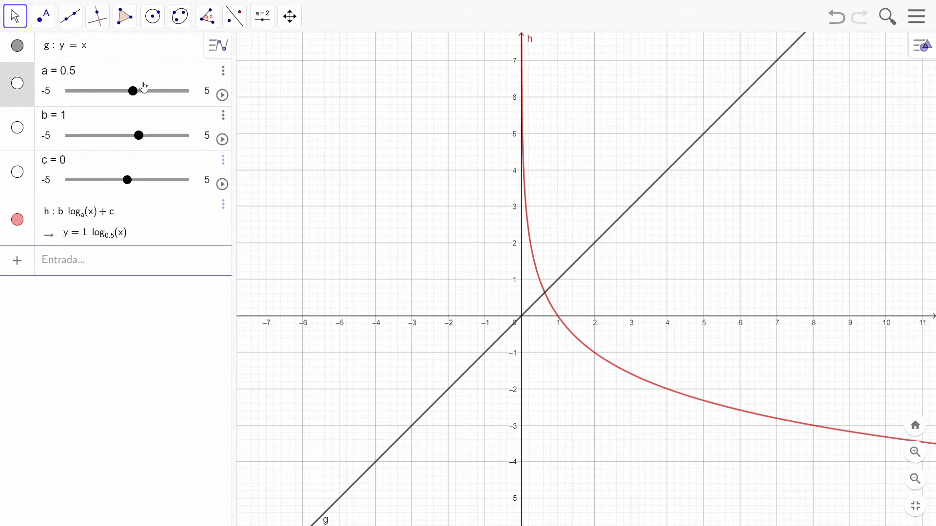
drag(133, 91, 152, 96)
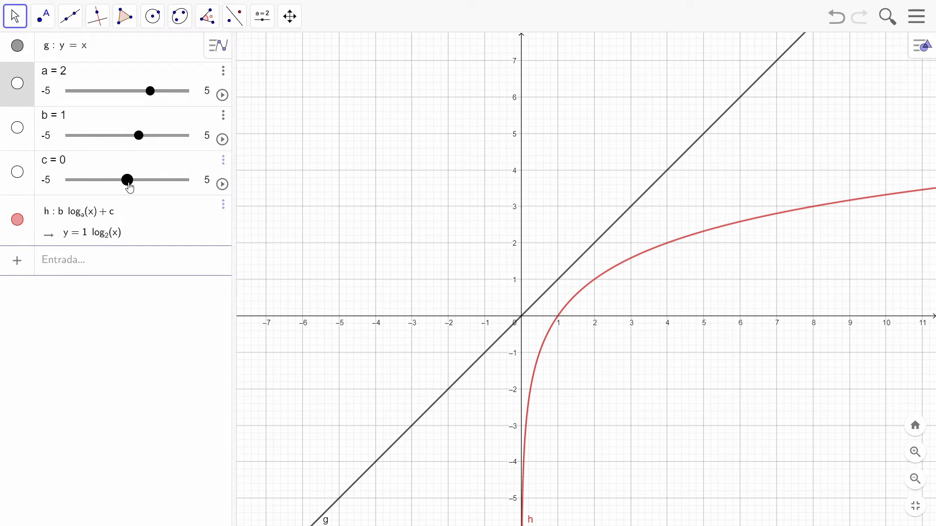
mouse_move(126, 189)
mouse_down()
mouse_move(158, 190)
mouse_move(100, 190)
mouse_move(157, 189)
mouse_move(117, 188)
mouse_move(129, 186)
mouse_up()
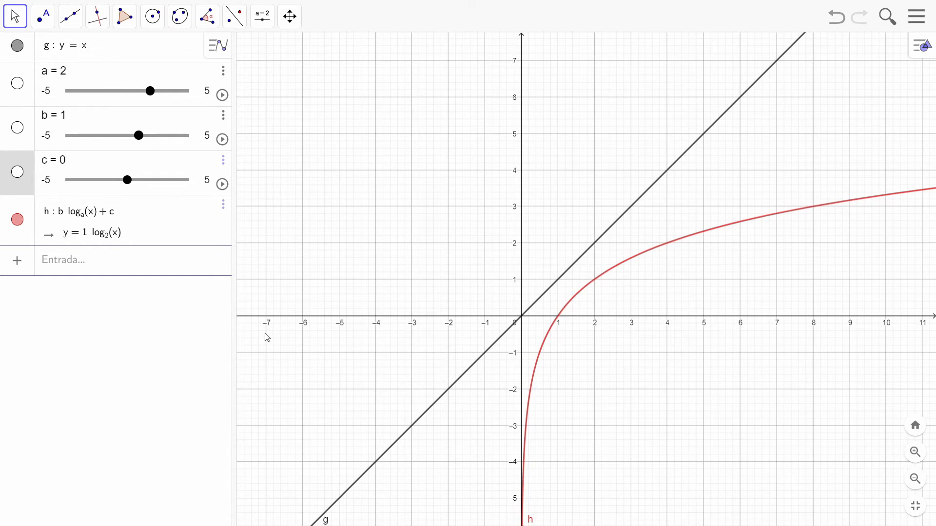
Set slider b to 1.1 and plot the fixed reference function y = log2(x).
click(139, 137)
mouse_move(140, 140)
mouse_down()
mouse_move(153, 140)
mouse_move(141, 140)
mouse_up()
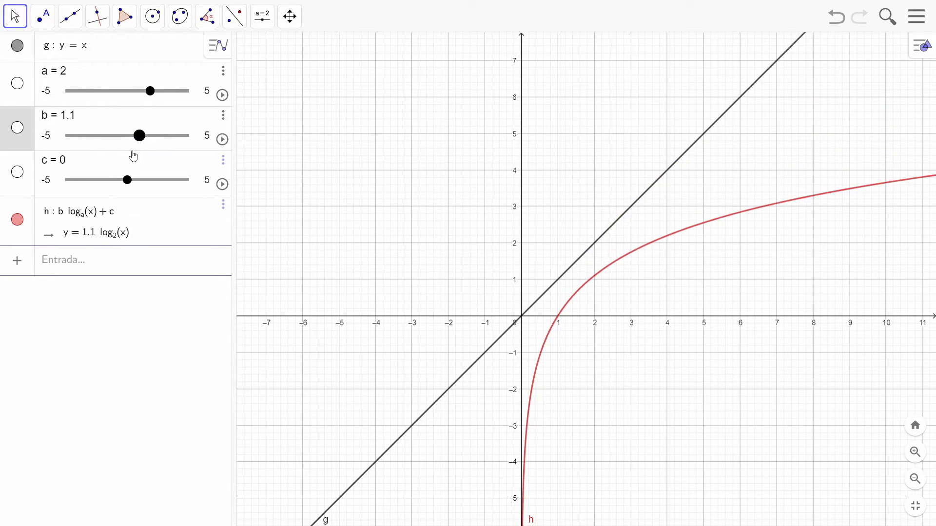
click(107, 267)
text(y = )
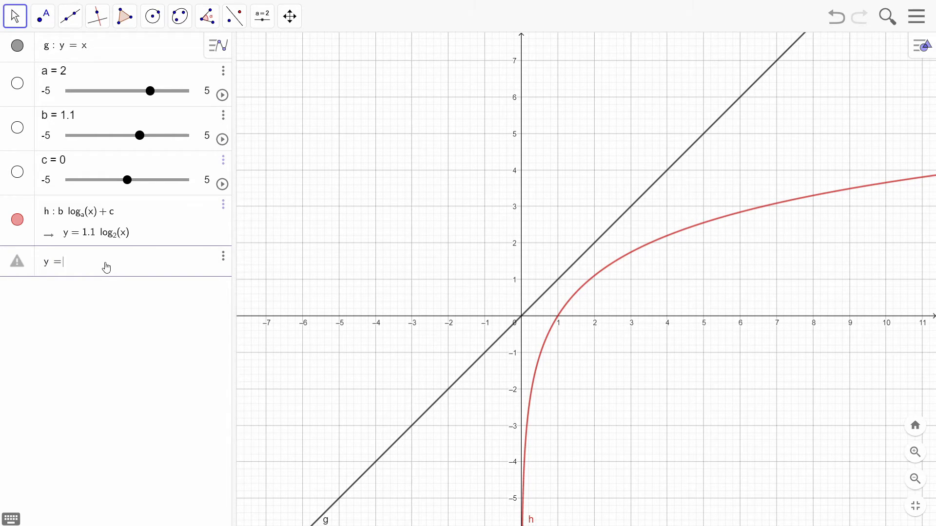
text(log)
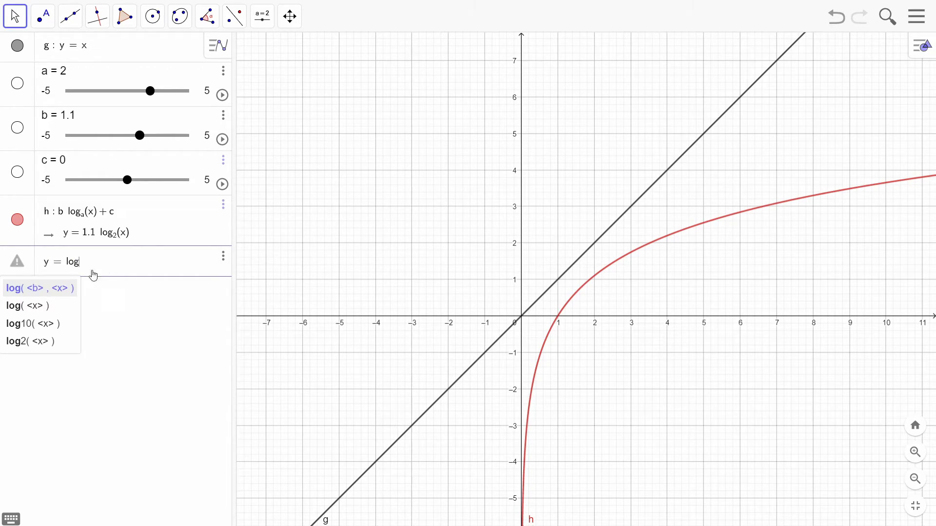
click(42, 342)
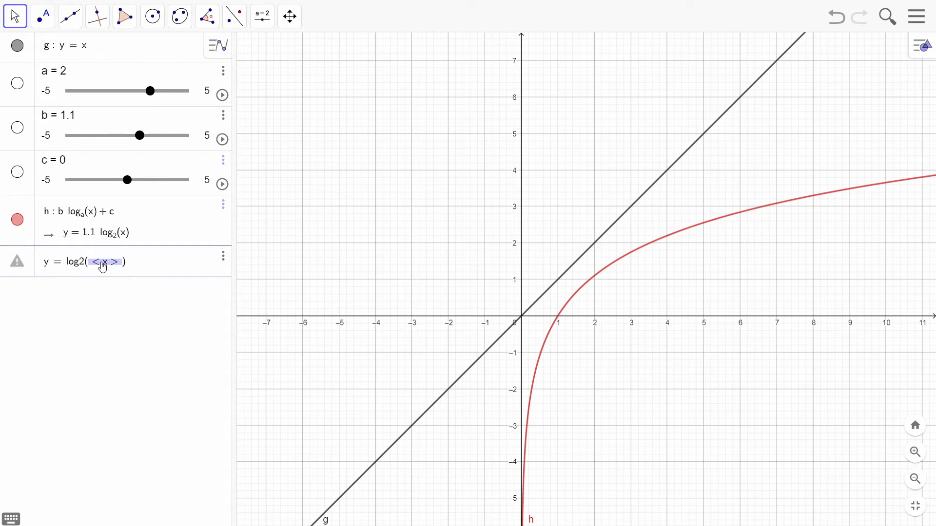
text(x)
key(BackSpace)
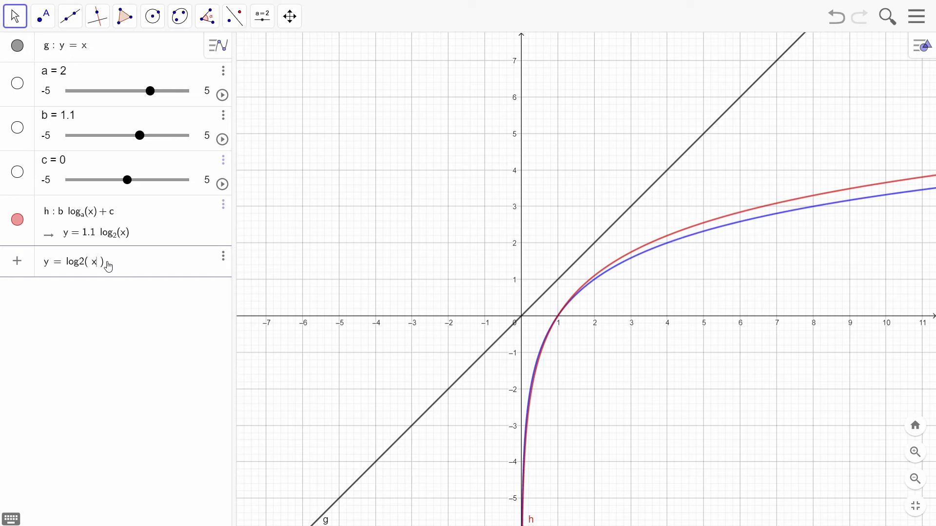
key(Return)
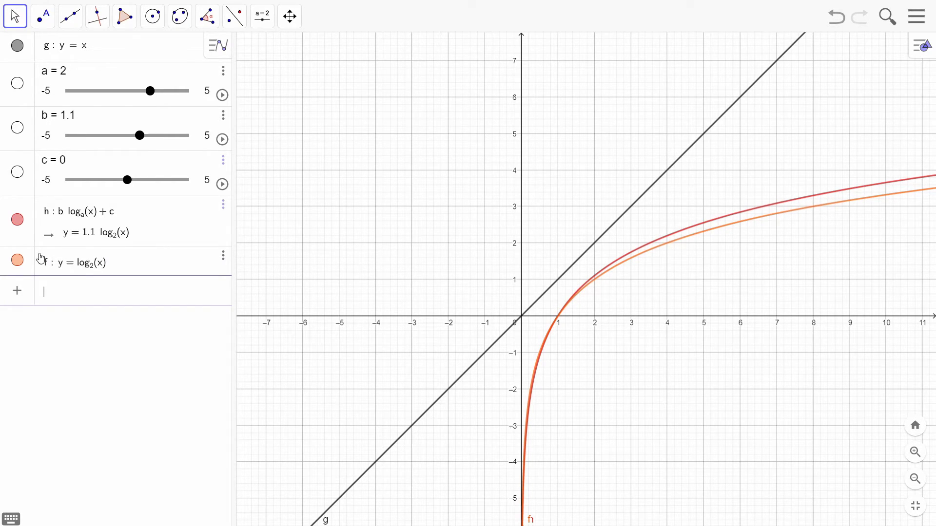
Change the colour of the reference function y = log2(x) to blue (#0000FF).
right_click(22, 260)
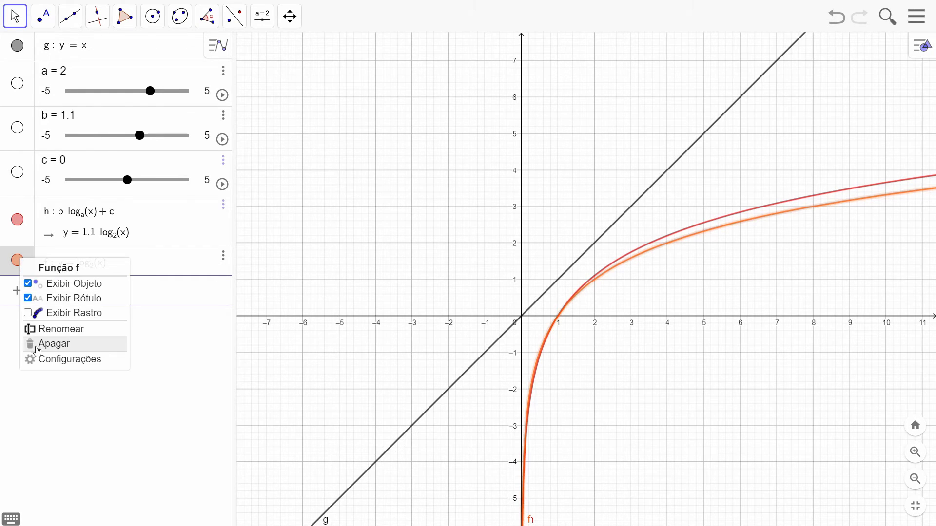
click(41, 362)
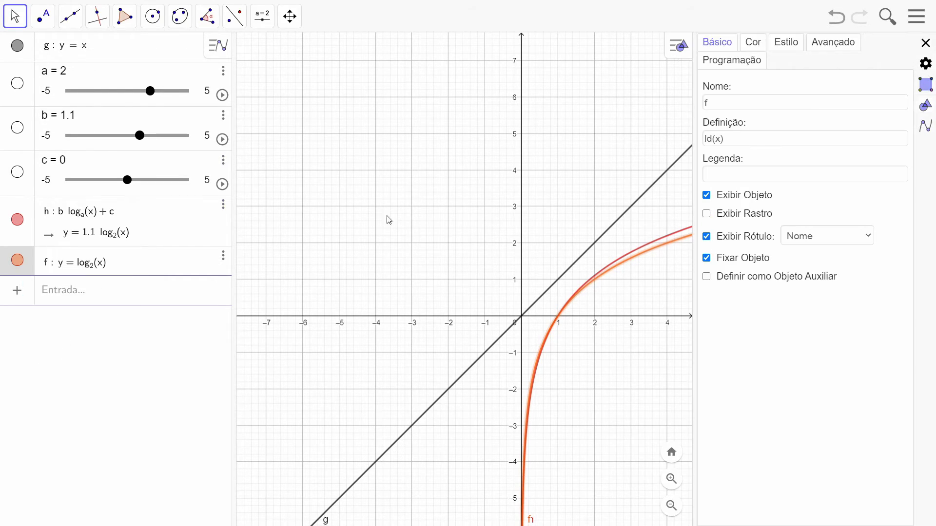
click(751, 44)
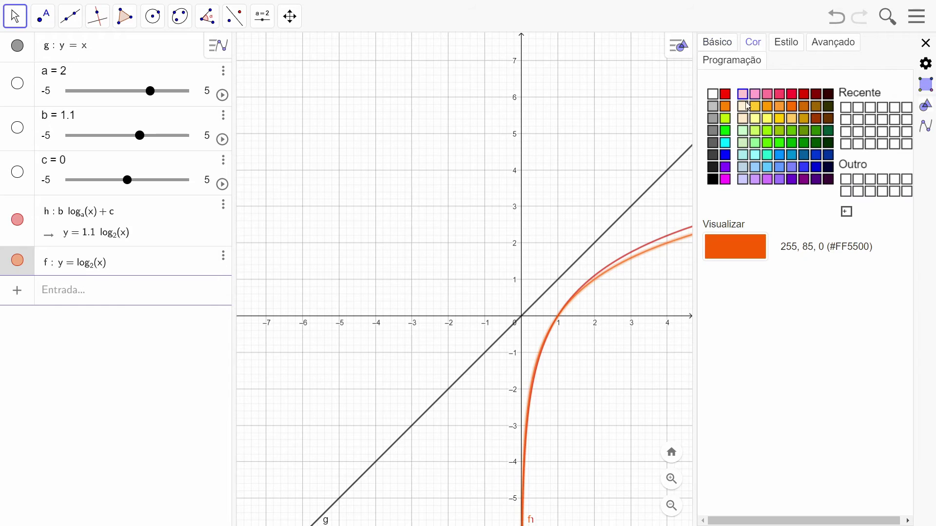
click(725, 159)
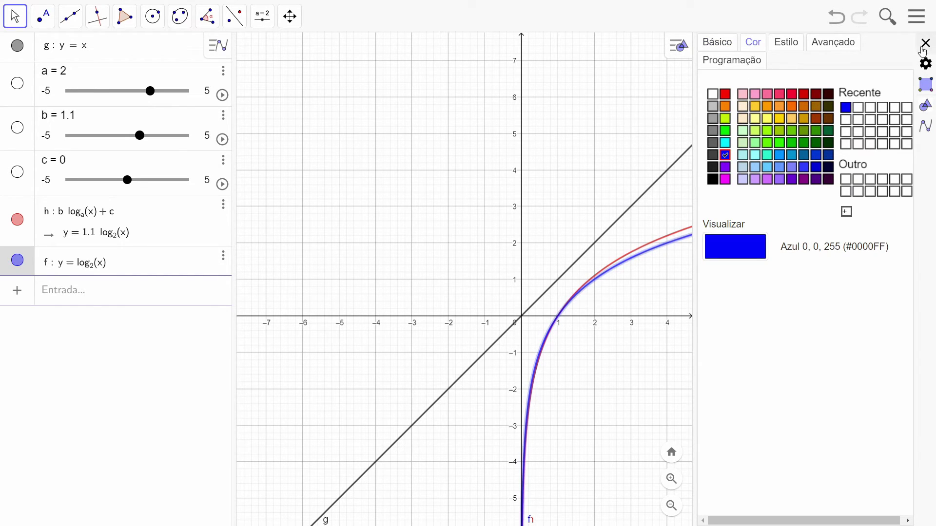
click(925, 43)
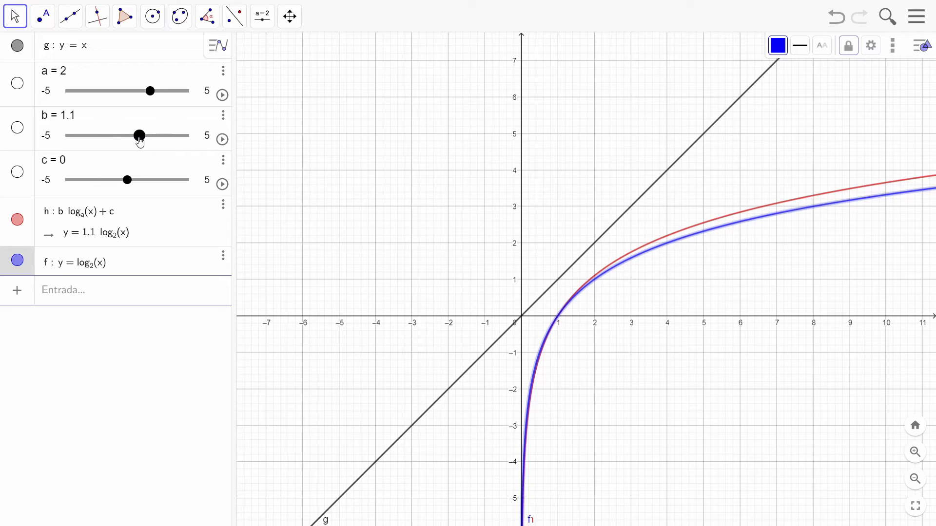
Set slider b to 2 and delete the line y = x.
drag(141, 142, 152, 142)
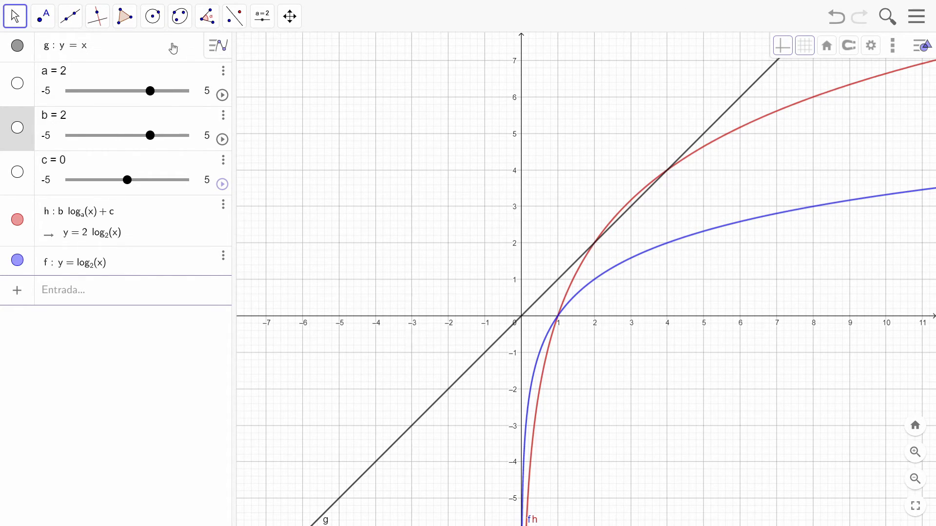
click(172, 48)
click(224, 46)
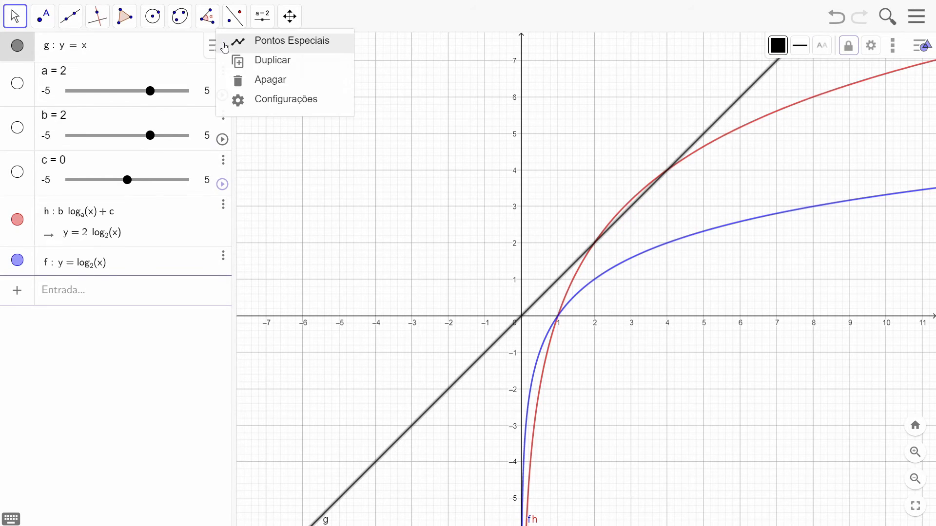
click(240, 90)
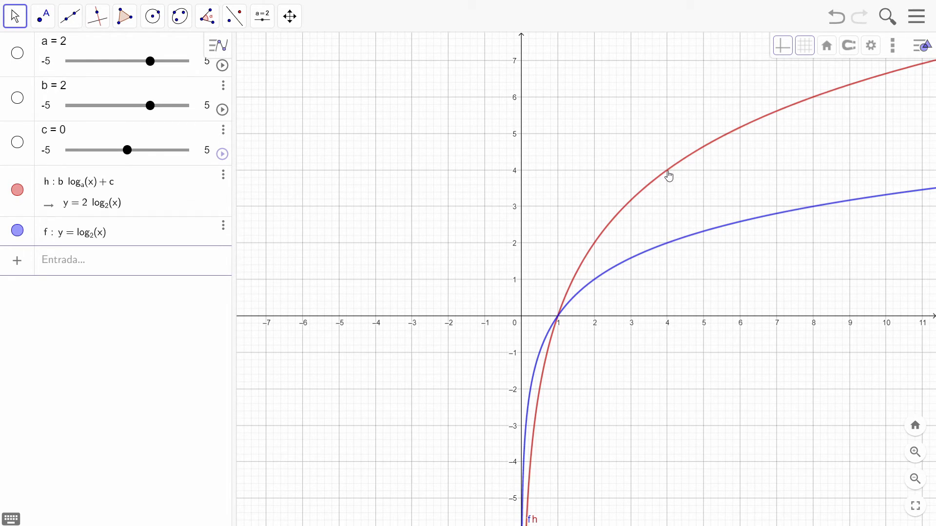
Set slider b to 1 so the red logarithm matches the blue reference curve.
click(915, 453)
click(915, 453)
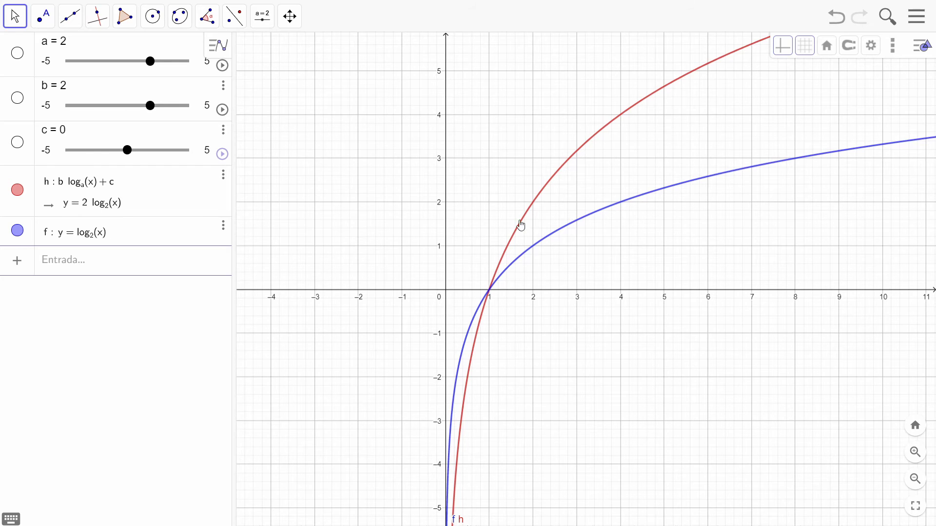
drag(329, 157, 380, 192)
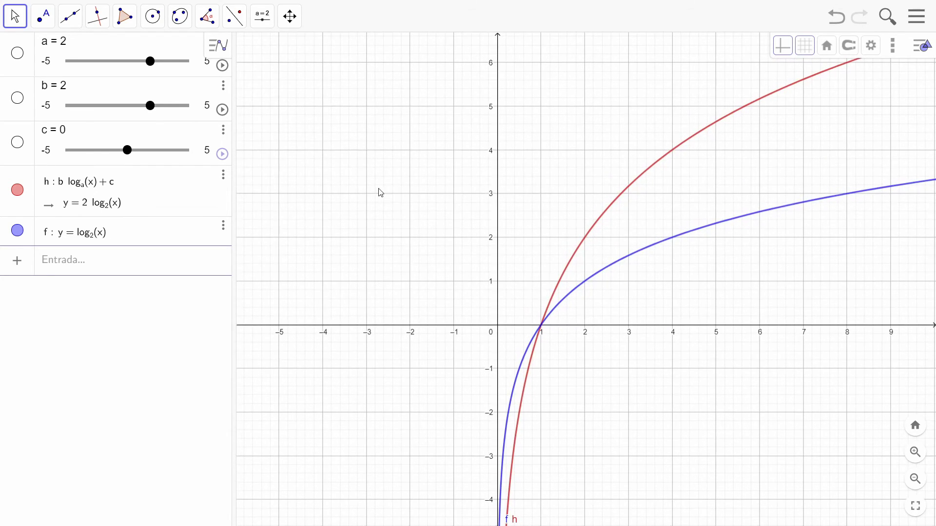
drag(149, 106, 140, 112)
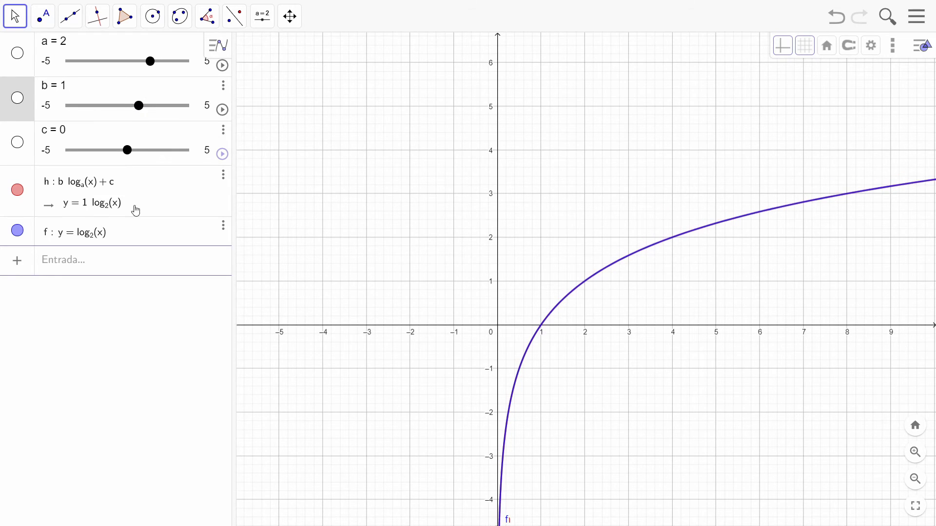
Create a new number slider d with the value 1.
click(133, 264)
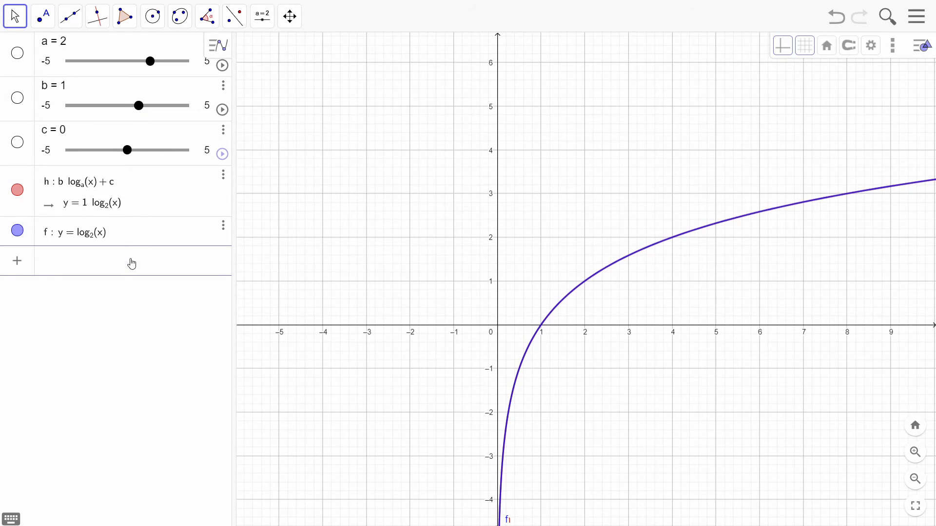
text(d = 1)
key(Return)
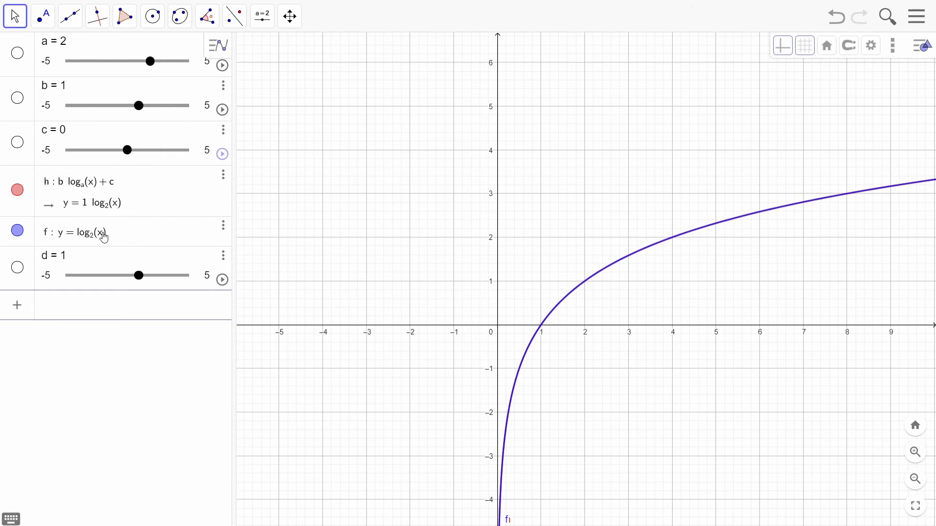
click(104, 237)
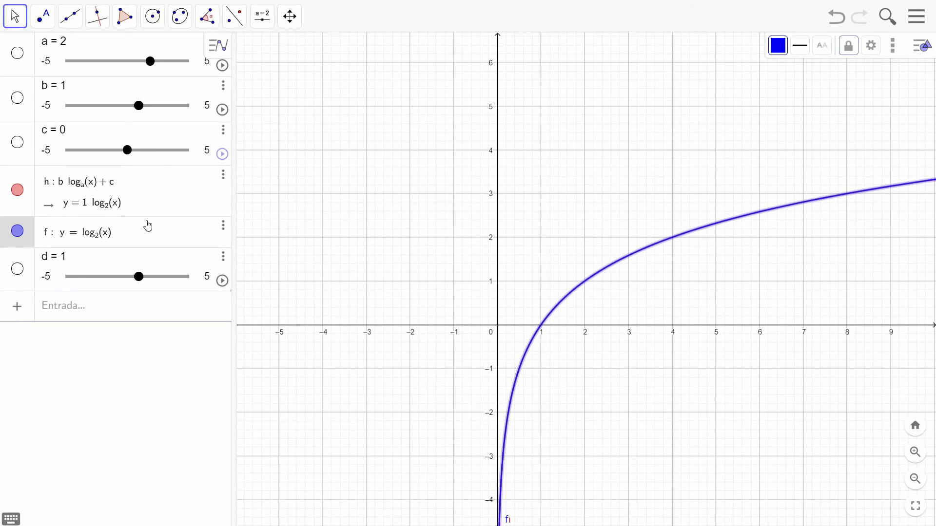
text(-d)
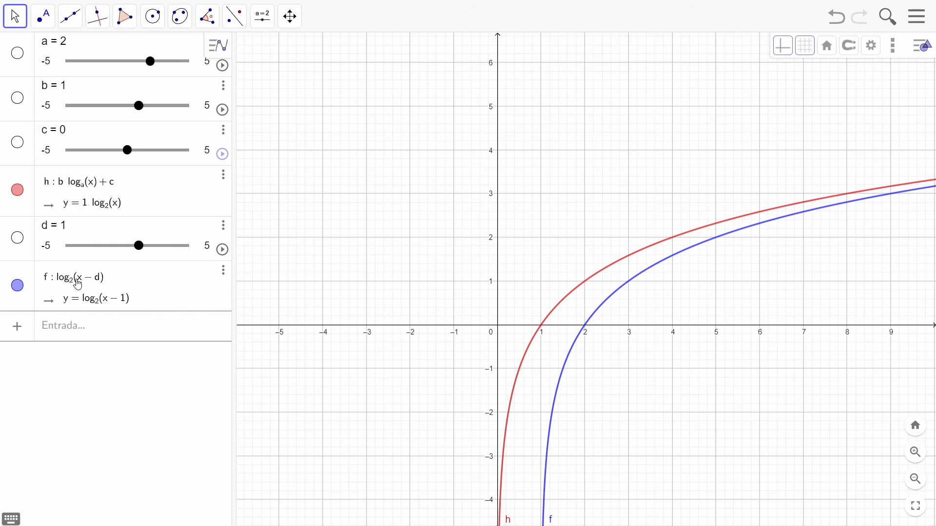
click(100, 283)
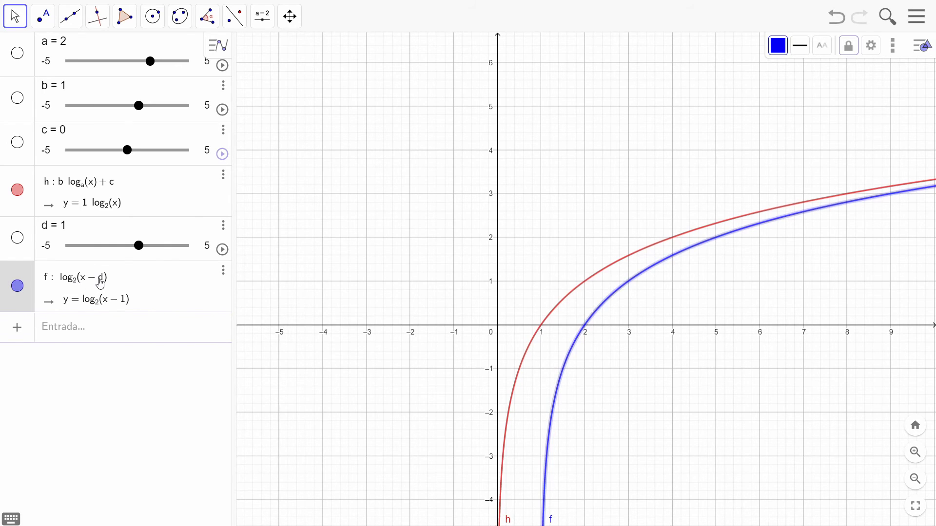
key(BackSpace)
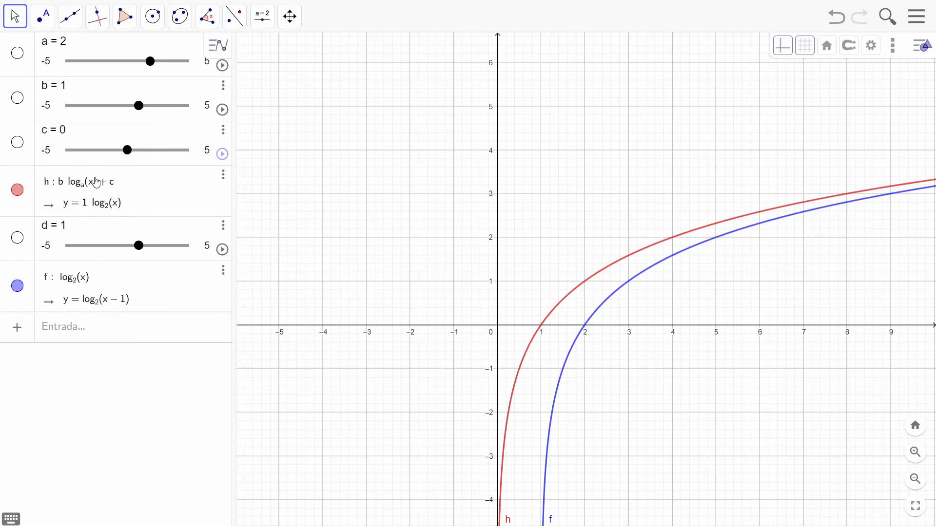
Add the horizontal shift d to the red logarithm h, making it b log_a(x − d) + c.
click(96, 186)
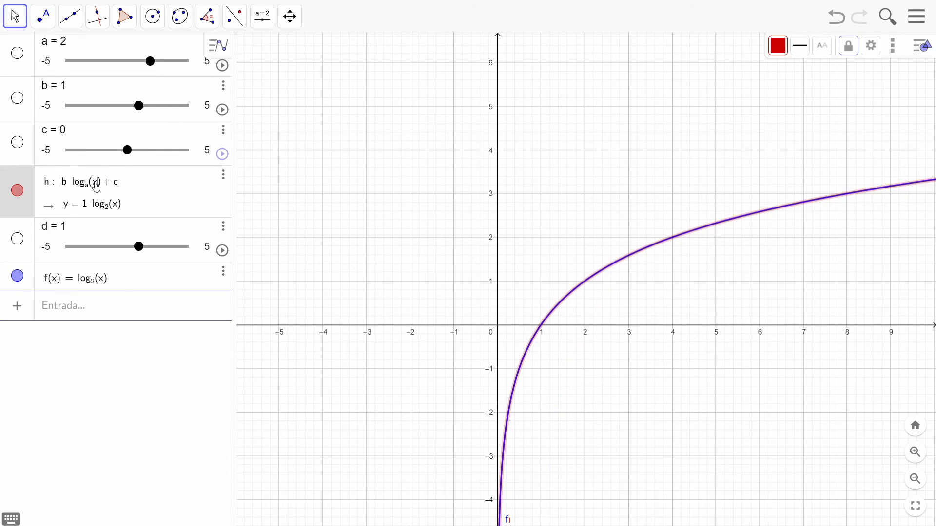
text(- d)
key(Return)
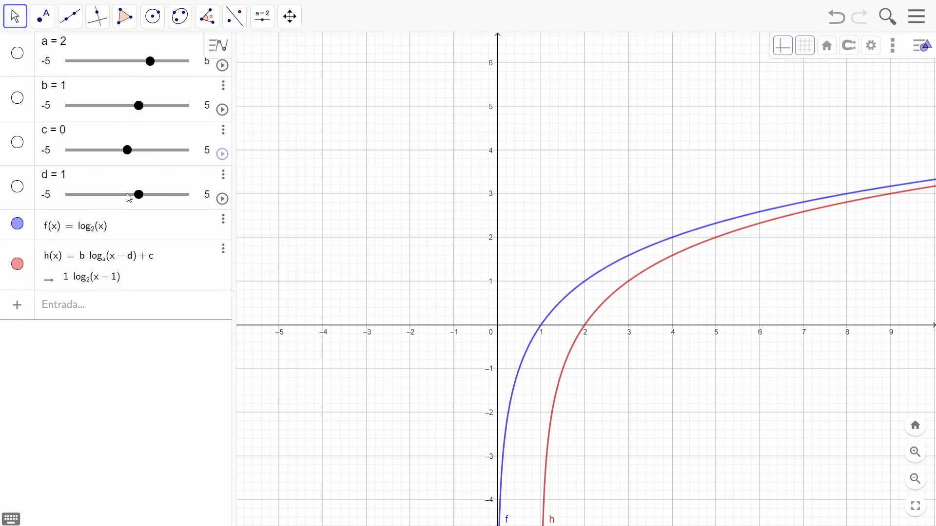
Shift the red logarithm with the sliders: d to -0.1, c to 1.7 and back to 0, and finally d to -2.
mouse_move(137, 196)
mouse_down()
mouse_move(164, 197)
mouse_move(126, 197)
mouse_up()
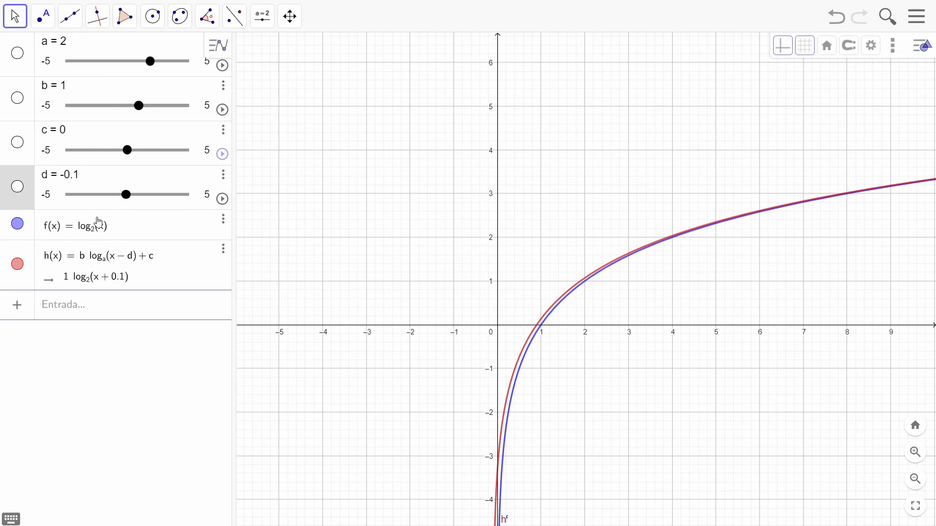
mouse_move(129, 157)
mouse_down()
mouse_move(150, 155)
mouse_move(108, 160)
mouse_move(148, 160)
mouse_up()
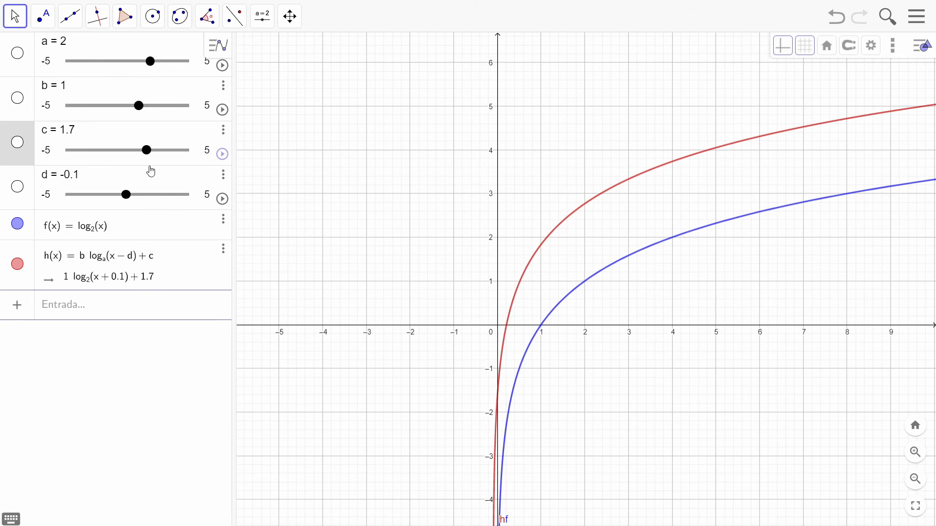
drag(146, 151, 129, 154)
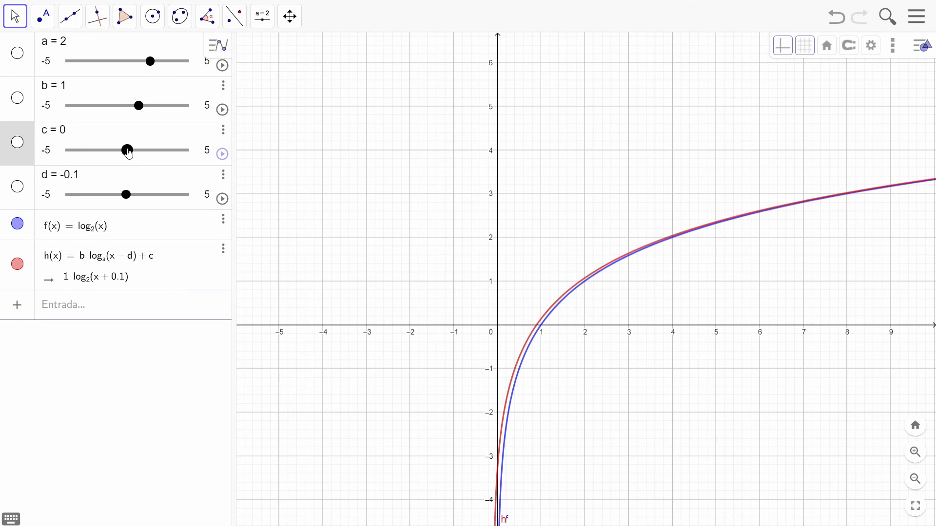
drag(126, 196, 106, 193)
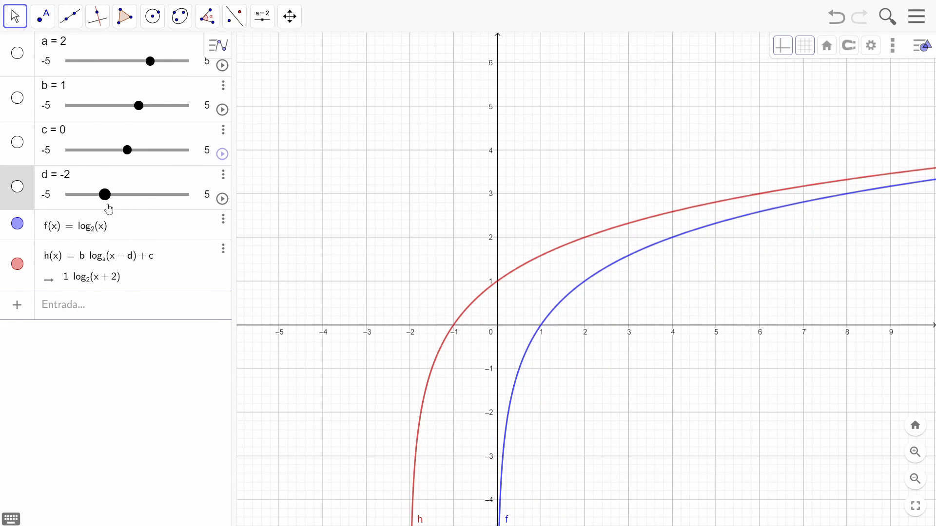